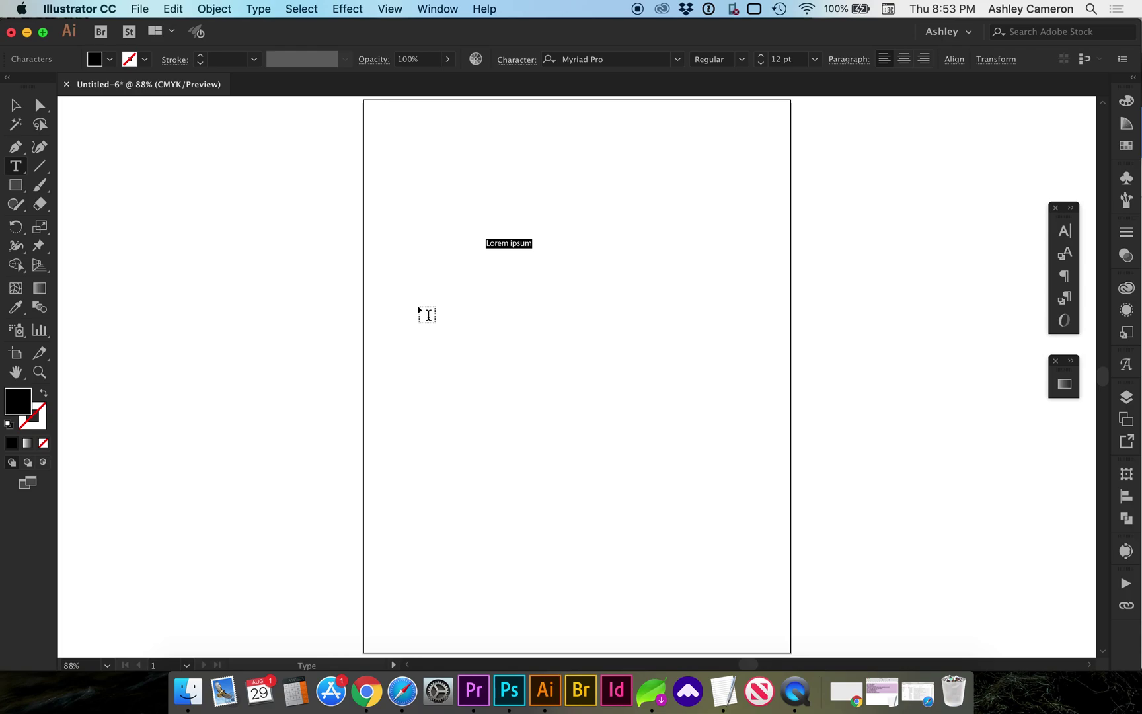
- Enter the text "My curved text" and enlarge it to about 68 pt across the upper part of the artboard
text(My cur)
key(Escape)
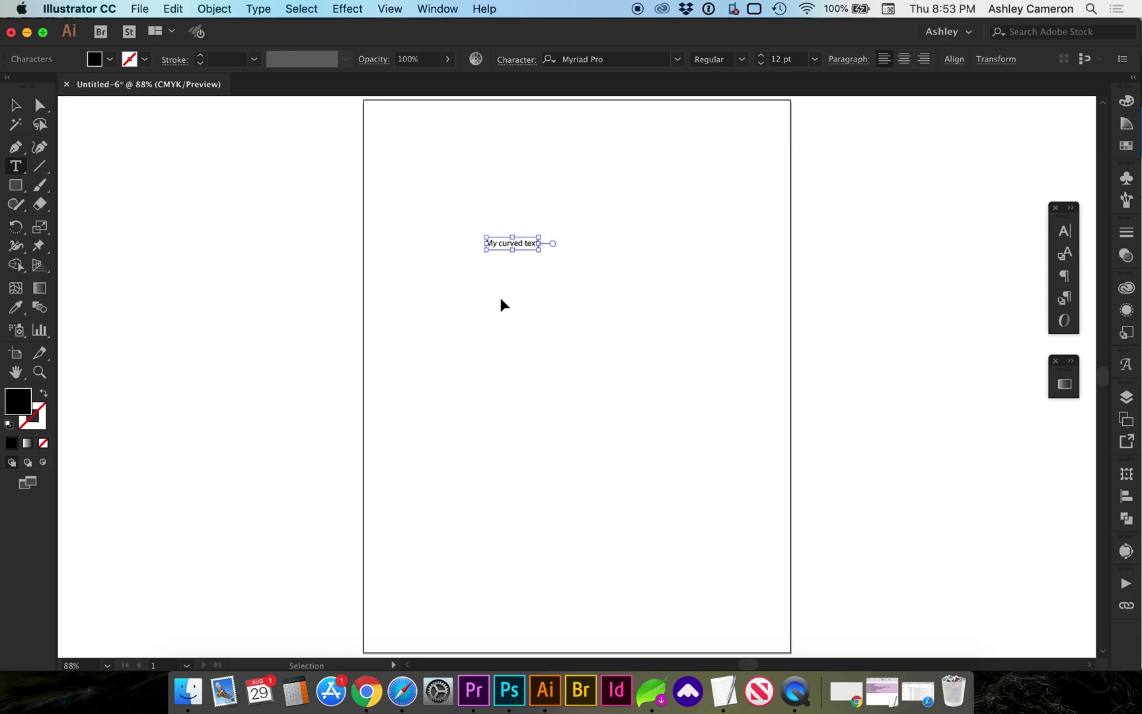
click(501, 304)
click(511, 244)
drag(537, 254, 788, 396)
drag(681, 272, 613, 273)
- Set the text in all caps and change its font to Gotham Book
click(517, 59)
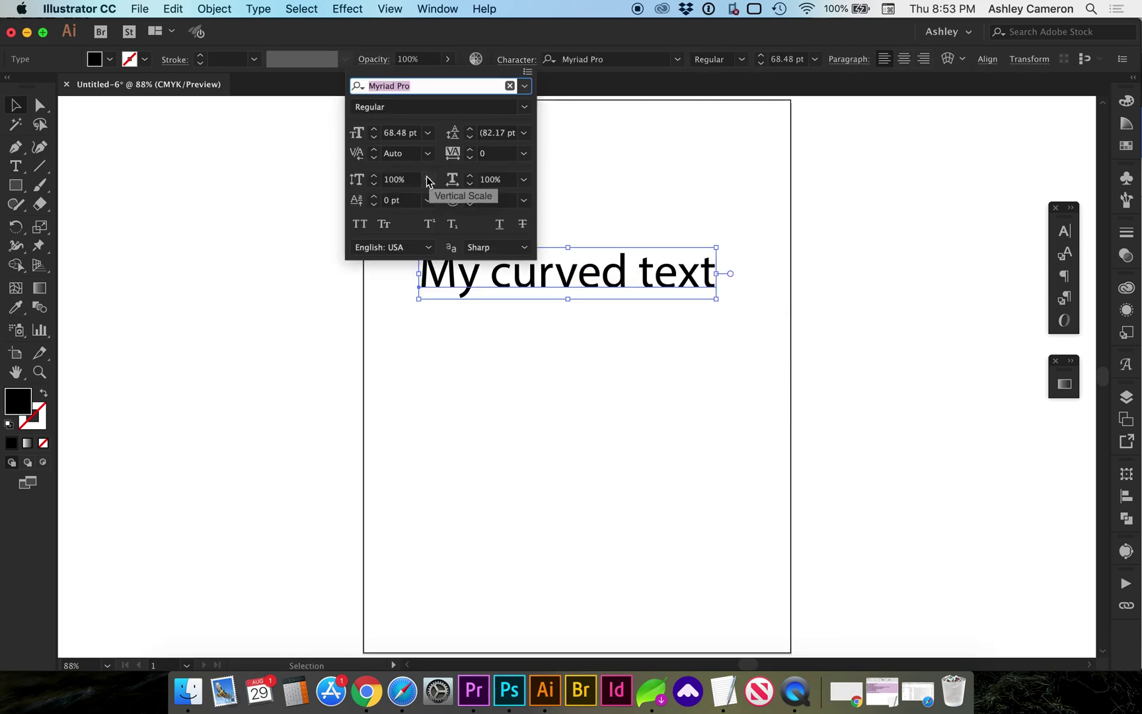
click(360, 224)
drag(634, 272, 612, 89)
click(607, 60)
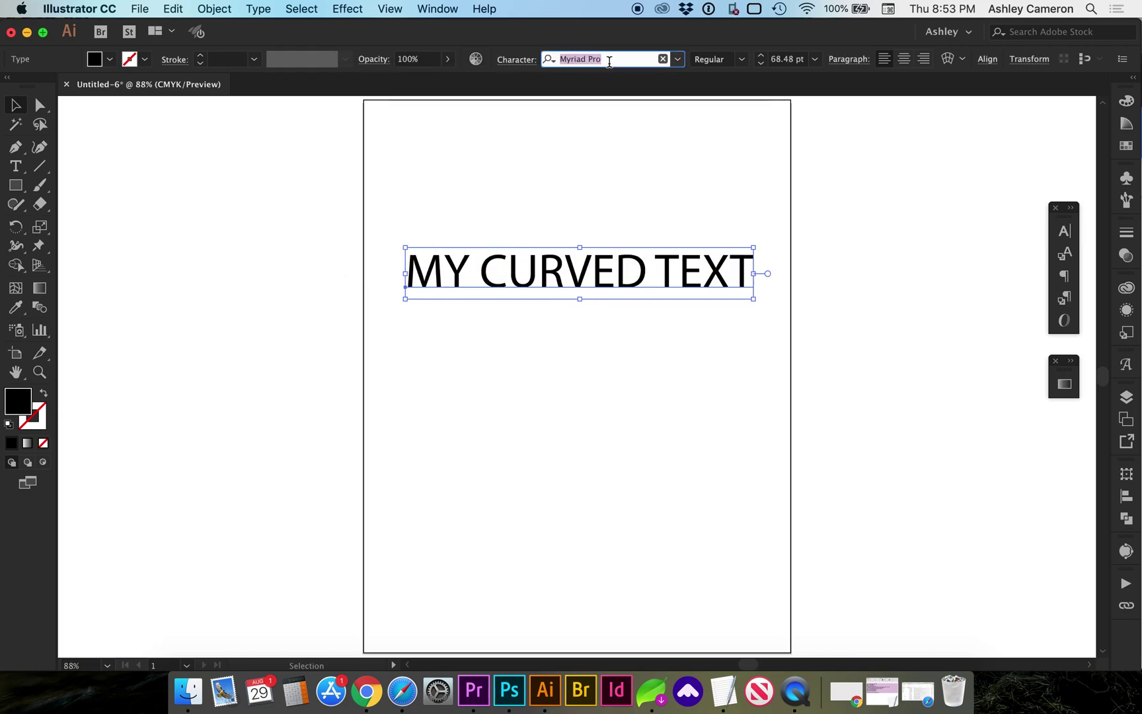
text(goth)
click(613, 100)
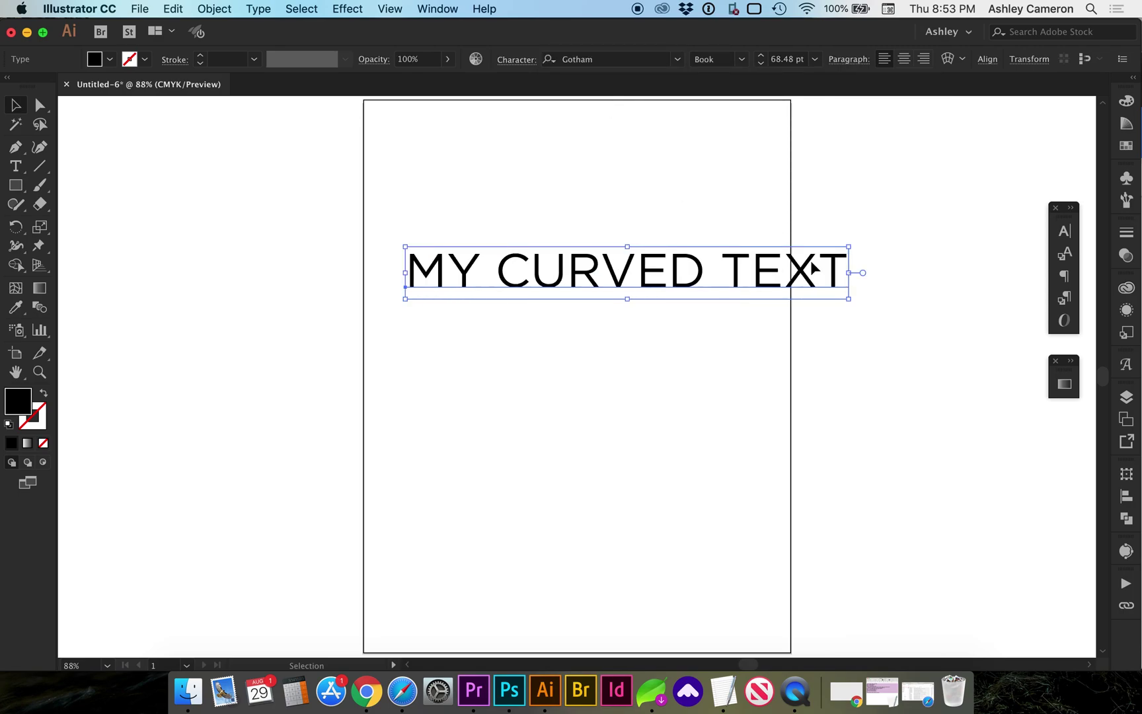
- Scale the text down to about 55 pt so it fits inside the artboard, and keep it selected
drag(851, 300, 764, 288)
click(605, 356)
click(583, 265)
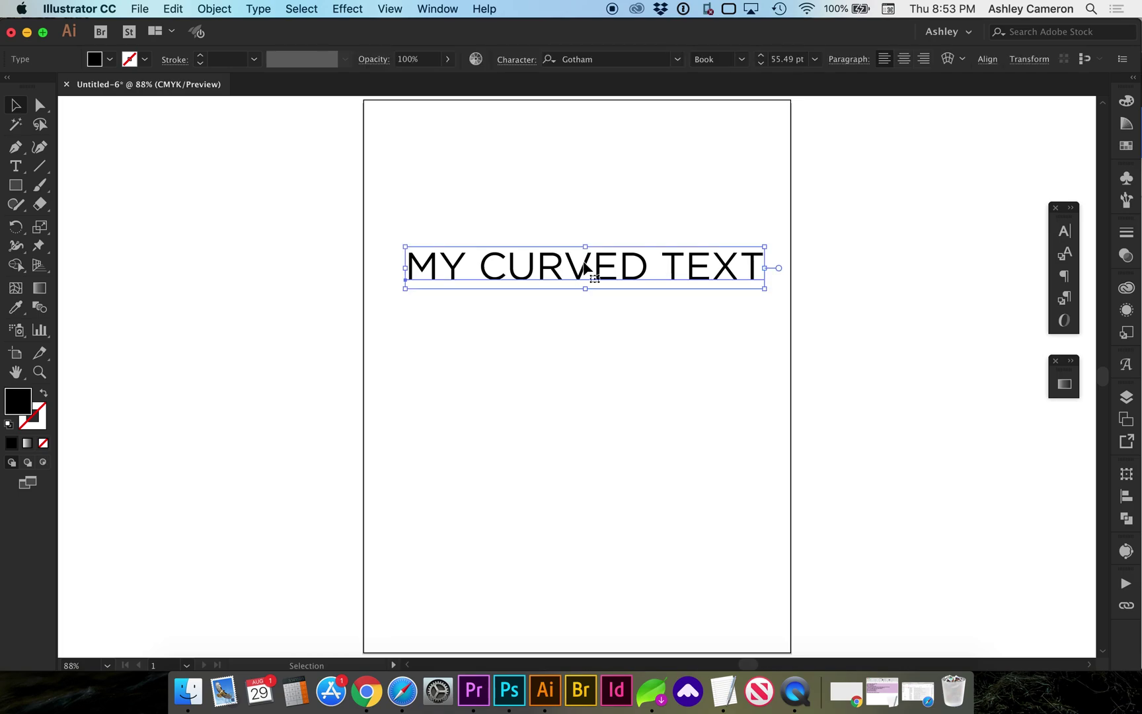
- Try the Arc and Arc Lower warp styles on the text, going back to Arc at 50% bend
click(347, 11)
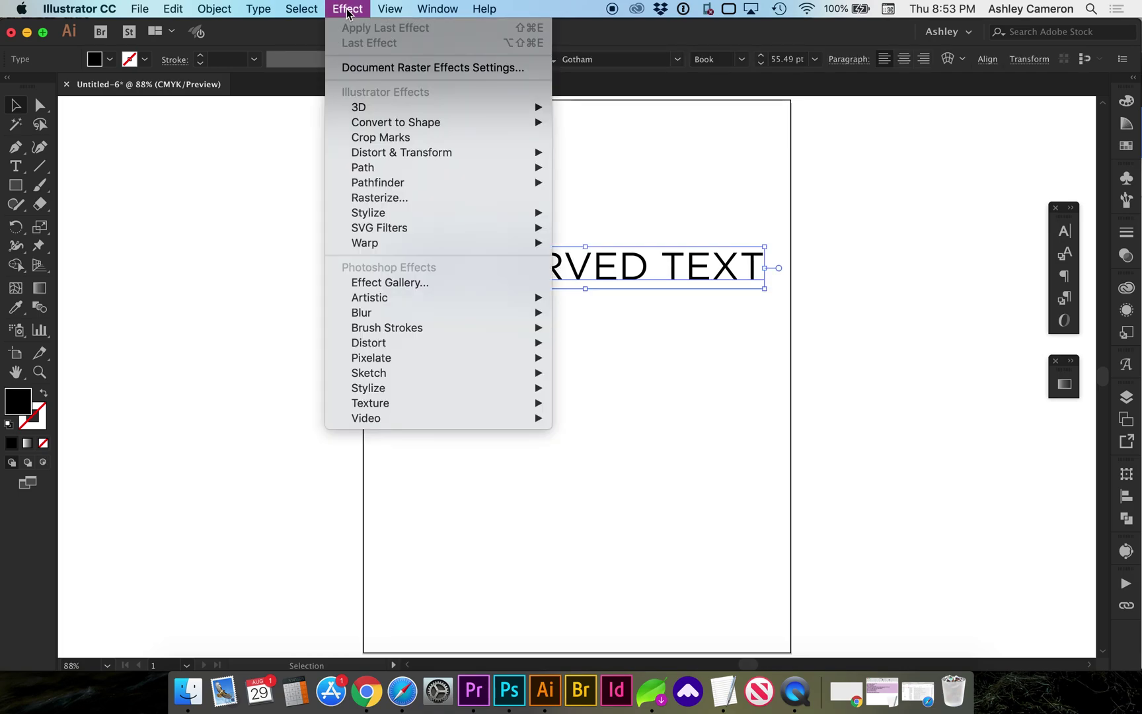
mouse_move(380, 243)
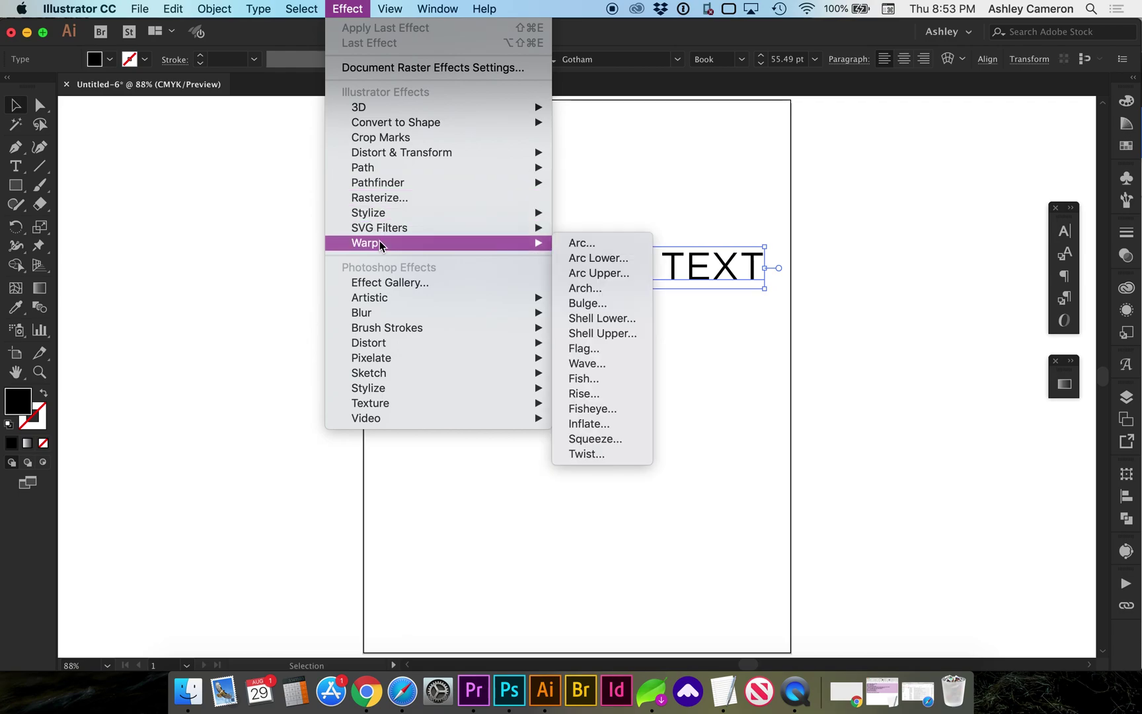
click(611, 249)
drag(795, 142, 461, 365)
click(514, 398)
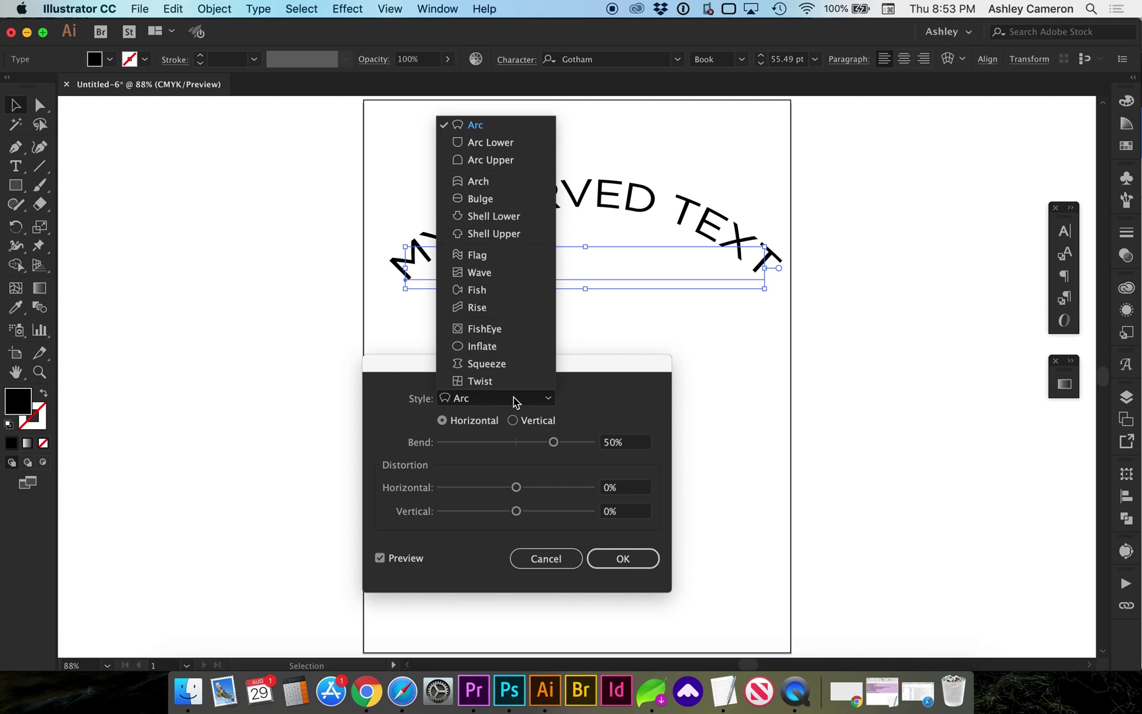
click(492, 143)
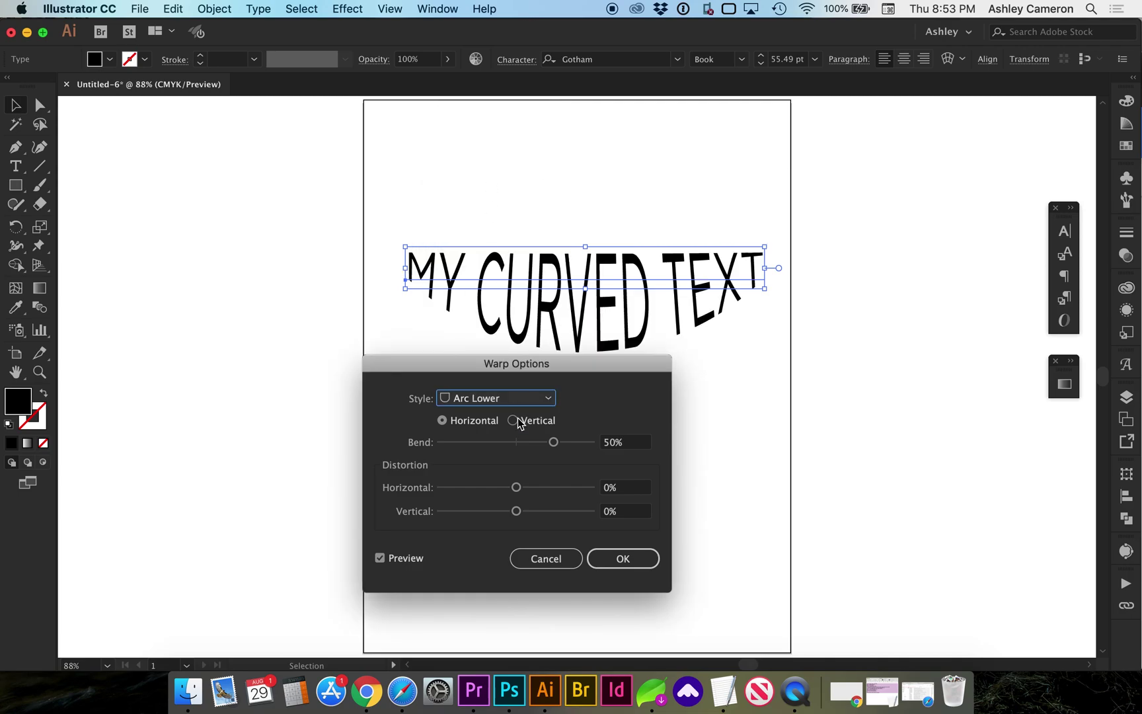
click(515, 399)
click(499, 124)
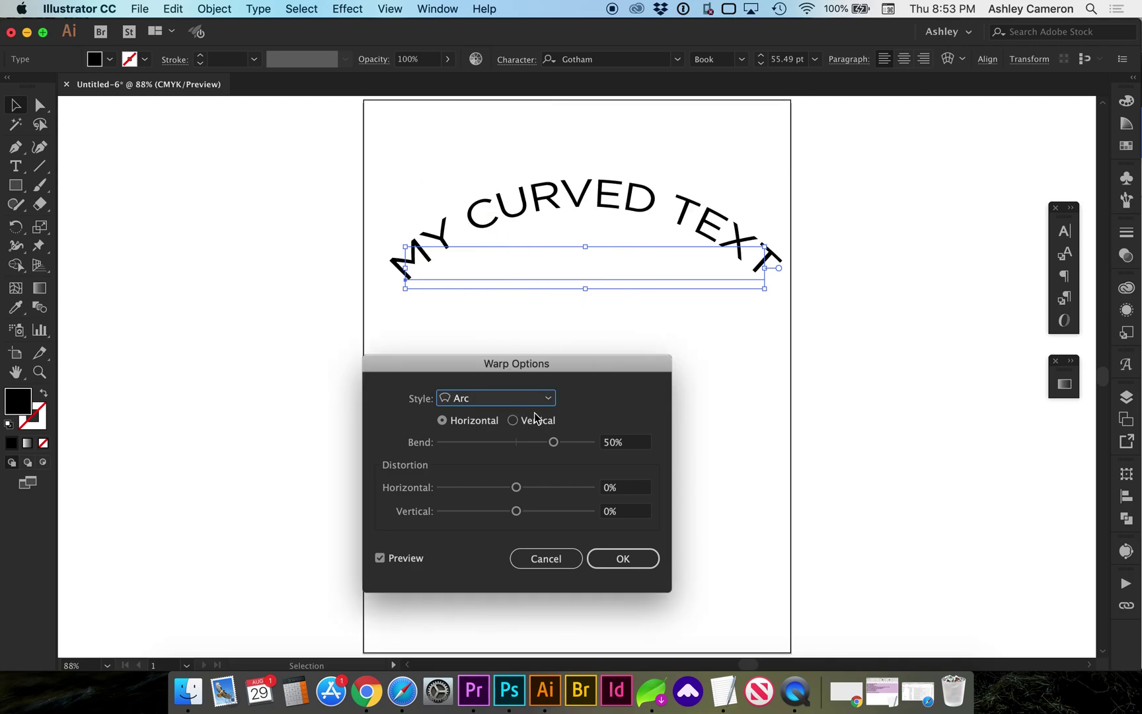
- Try Arc warp distortions of 39% horizontal and -3% vertical, with a -23% horizontal bend and a 37% vertical bend
mouse_move(553, 442)
mouse_down()
mouse_move(489, 449)
mouse_move(536, 448)
mouse_up()
drag(517, 491, 514, 516)
click(500, 442)
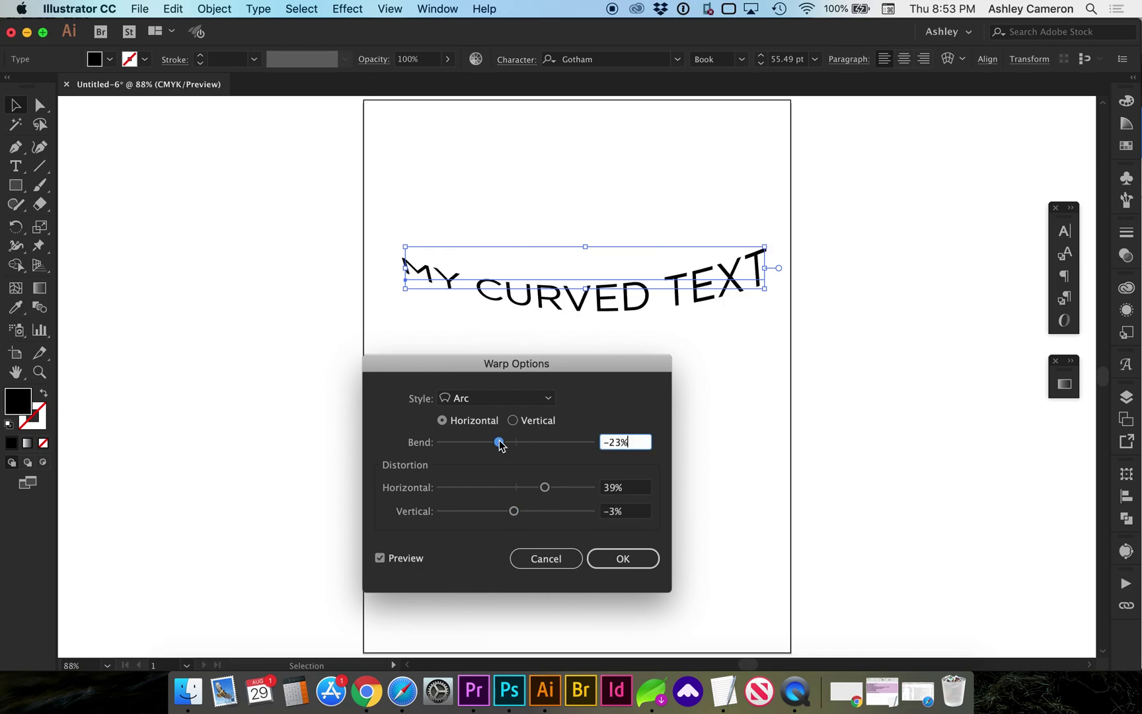
click(512, 421)
click(522, 442)
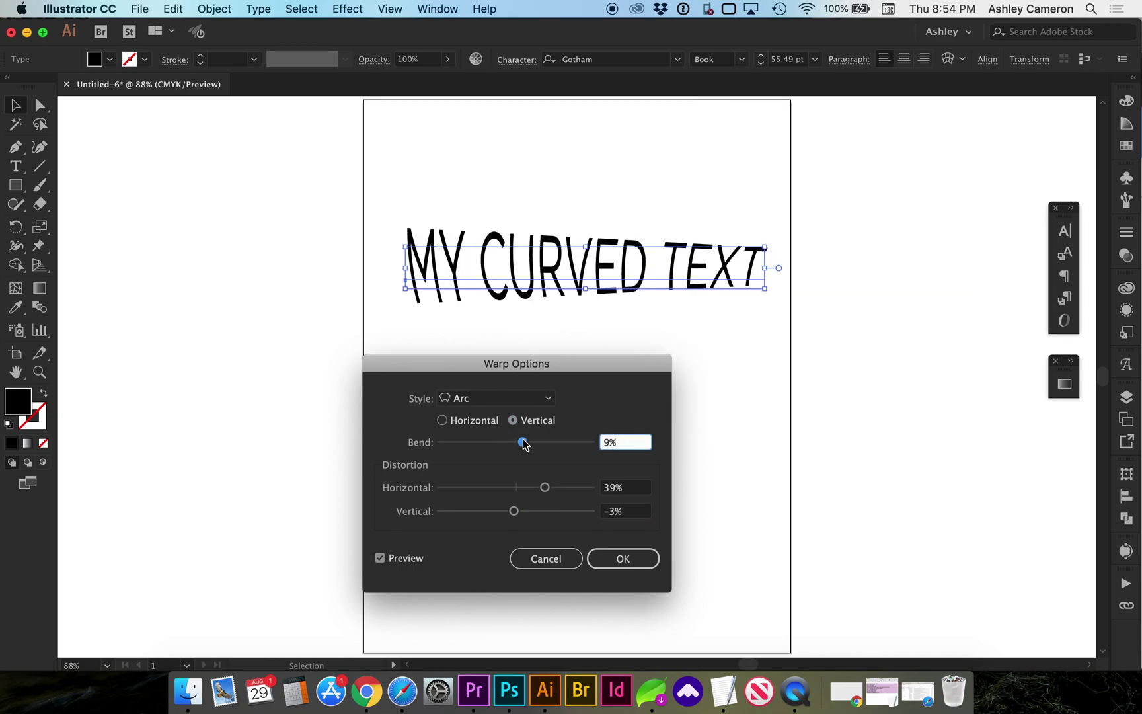
click(563, 441)
drag(563, 441, 542, 442)
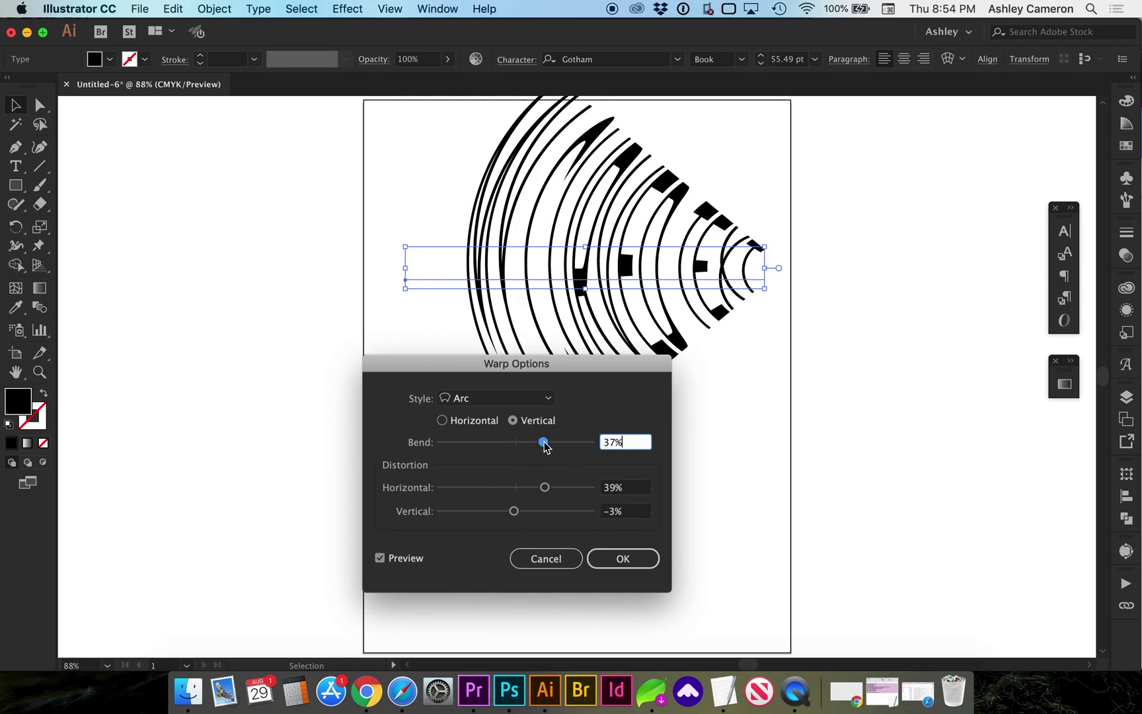
- Try the Rise warp style with the bend and both the horizontal and vertical distortion set to 0%
click(518, 397)
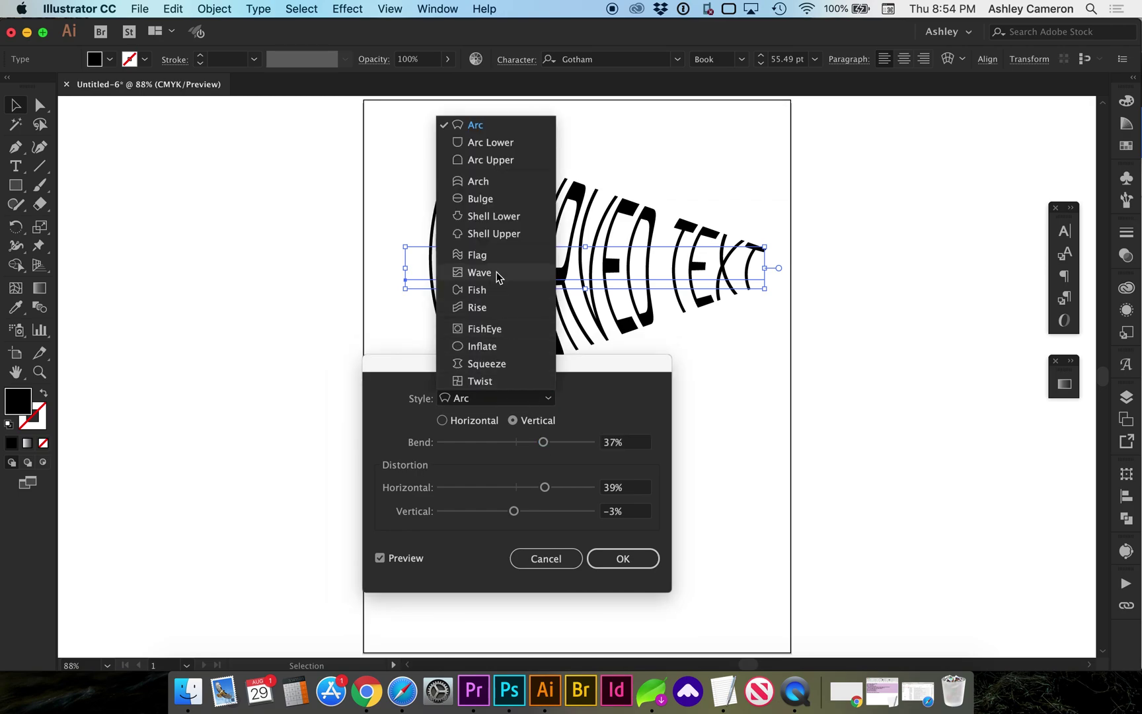
click(496, 308)
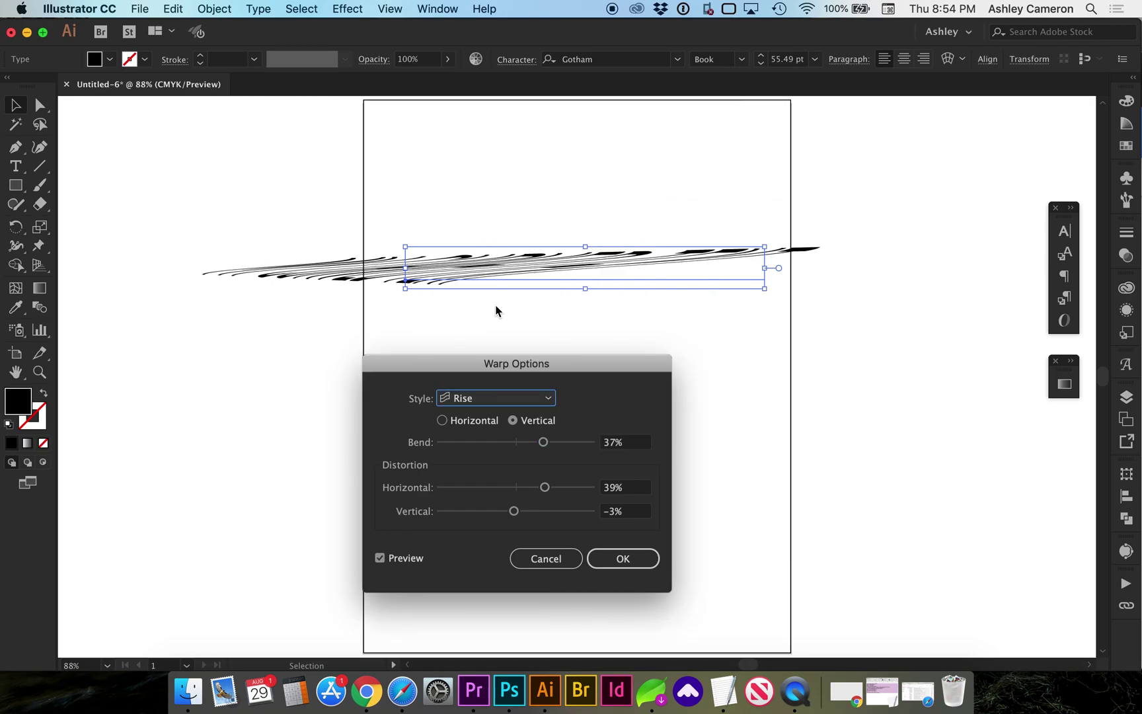
click(612, 439)
double_click(612, 439)
text(0)
key(Tab)
text(0)
key(Tab)
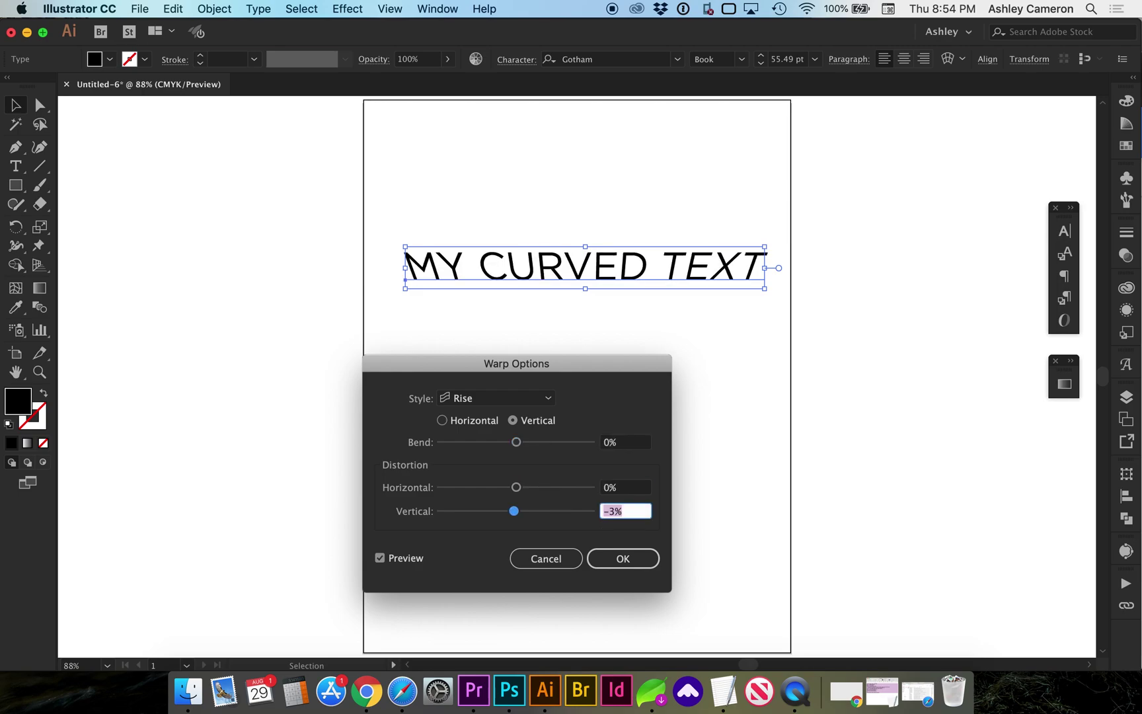
text(0)
- Try a 13% vertical bend with the Rise style, cancel the warp and deselect the text
click(608, 441)
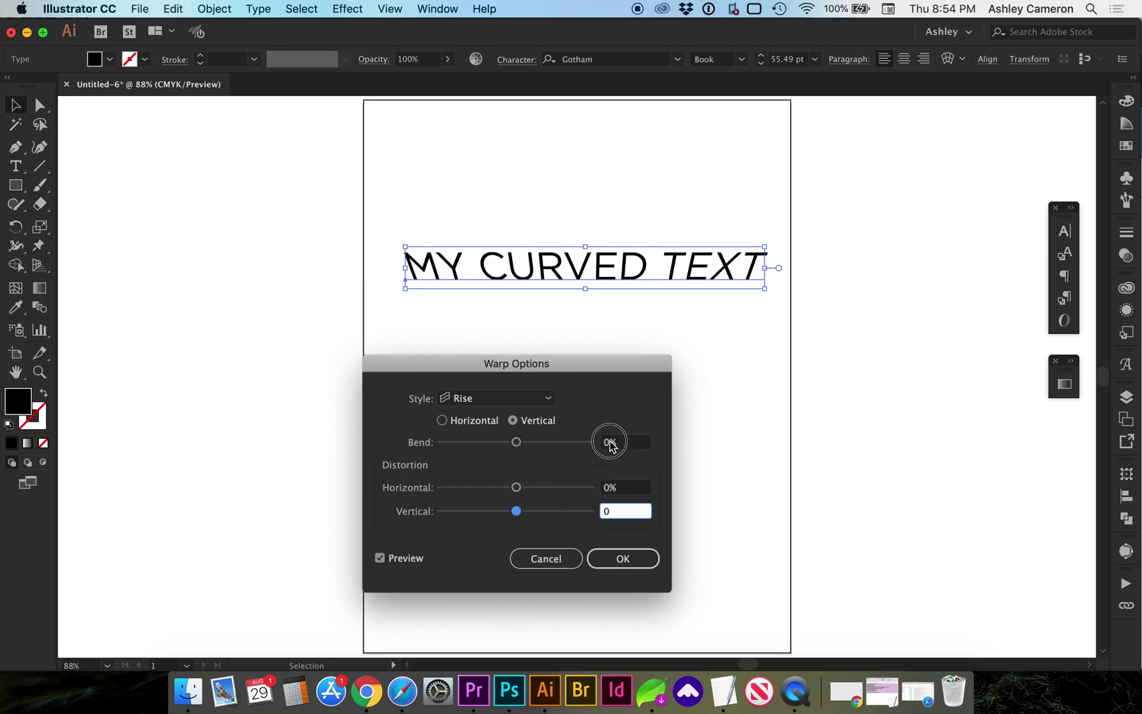
drag(515, 441, 525, 443)
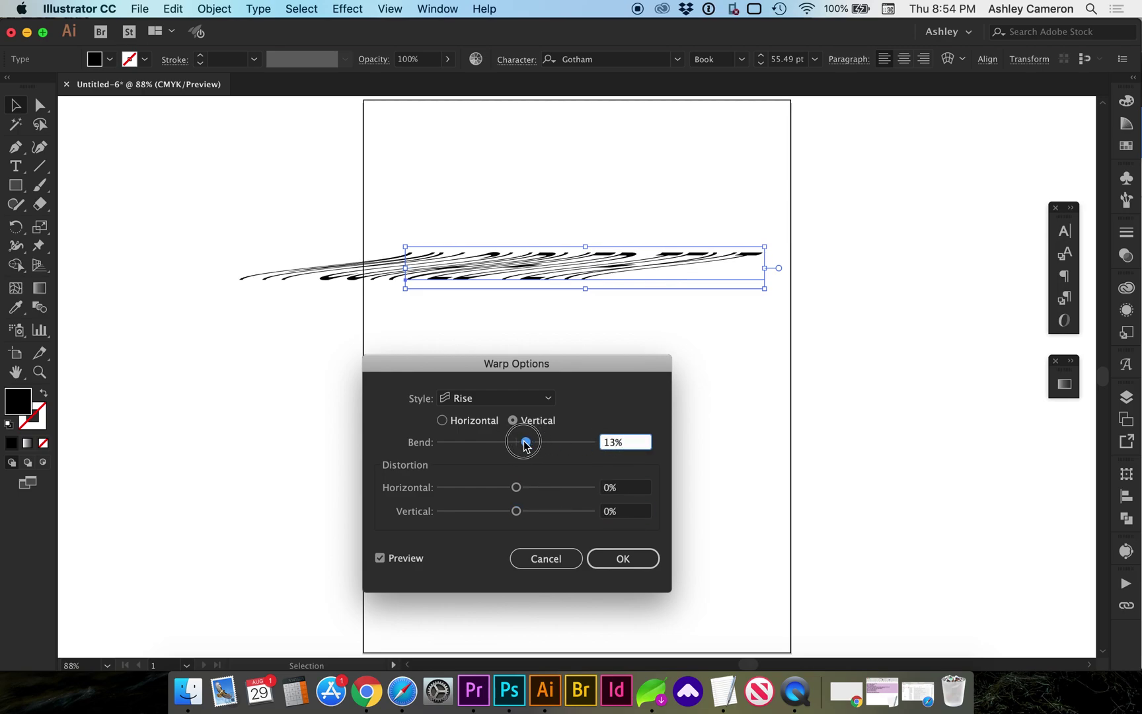
click(560, 560)
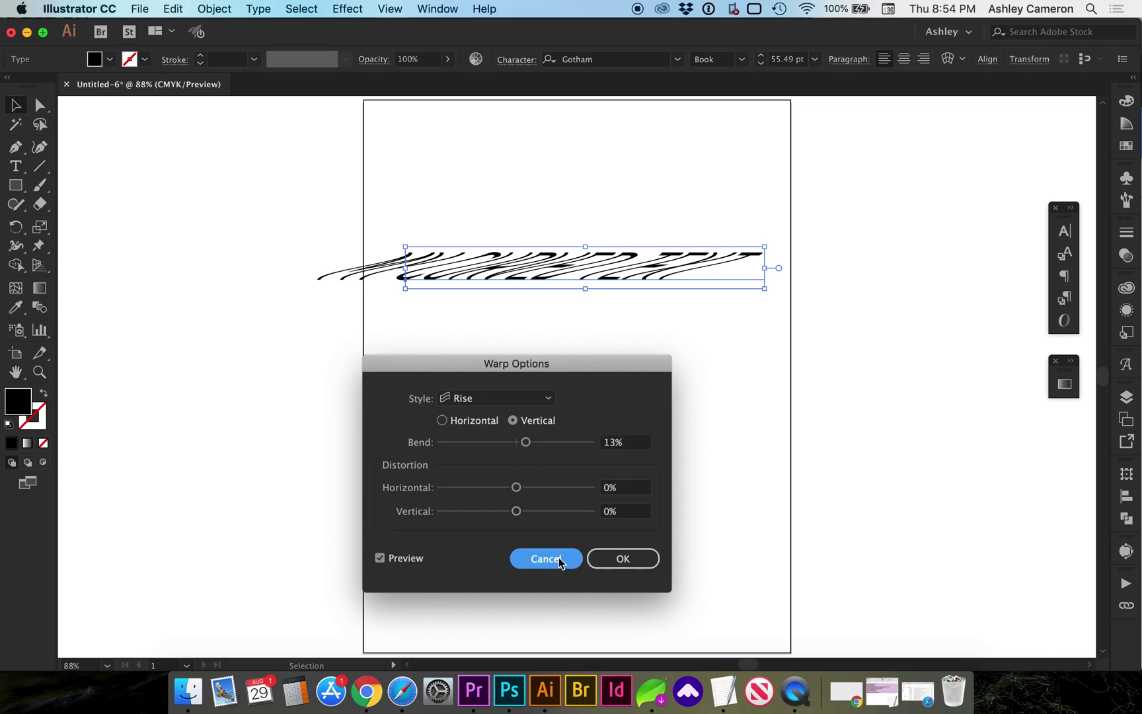
click(456, 371)
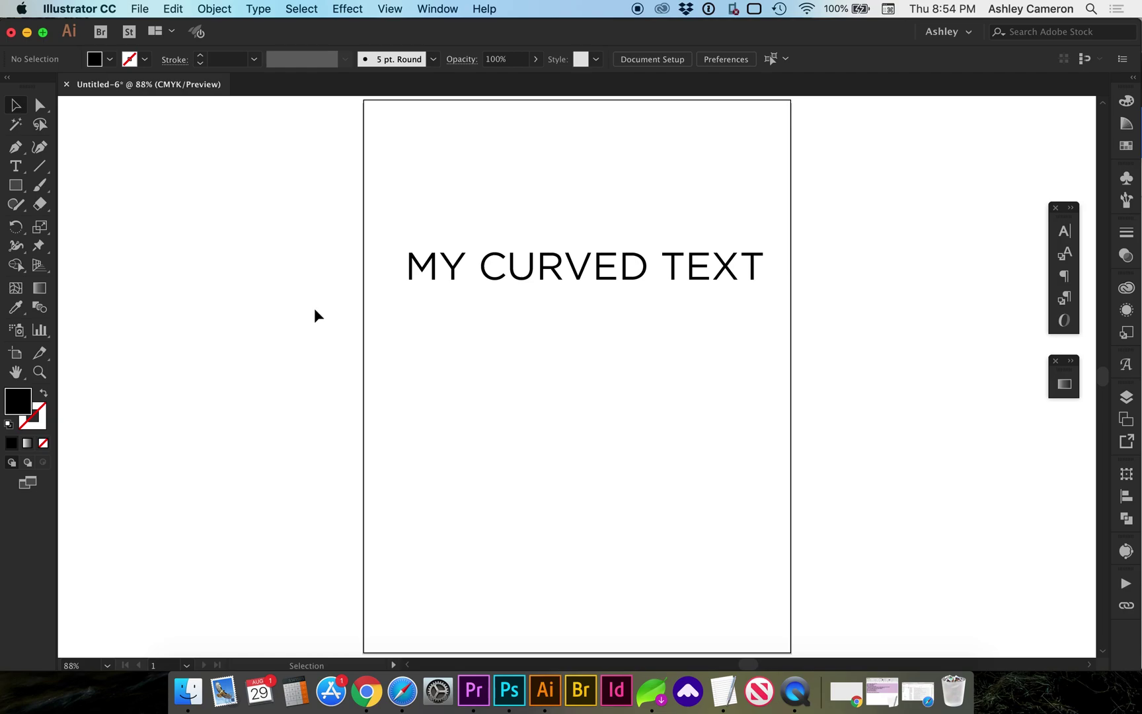
- Draw a quarter-circle arc about 3.84 in wide and high and rotate it 45° so it bows upward
drag(41, 167, 104, 190)
drag(477, 359, 284, 319)
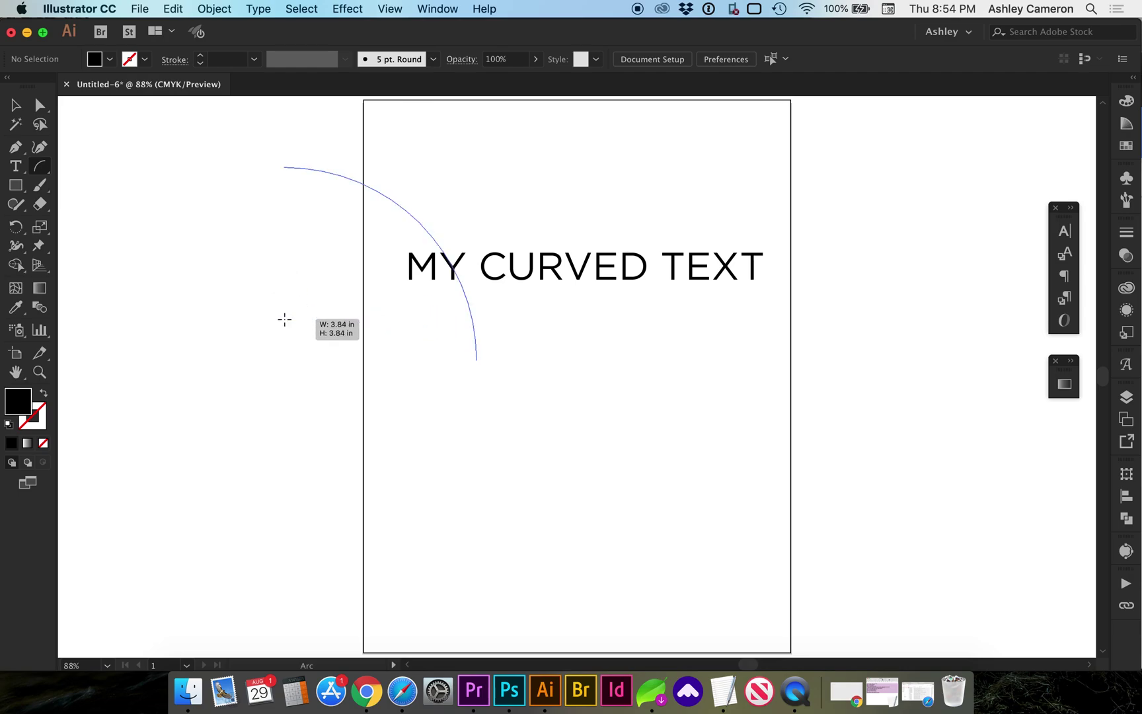
key(v)
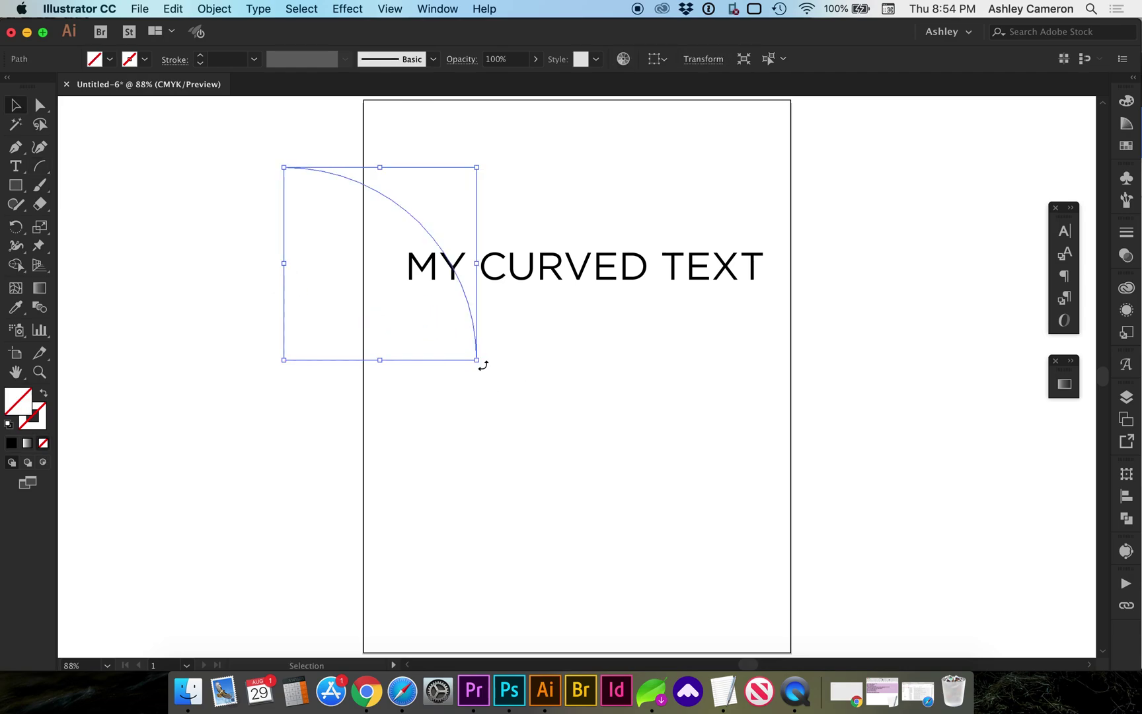
drag(481, 364, 540, 293)
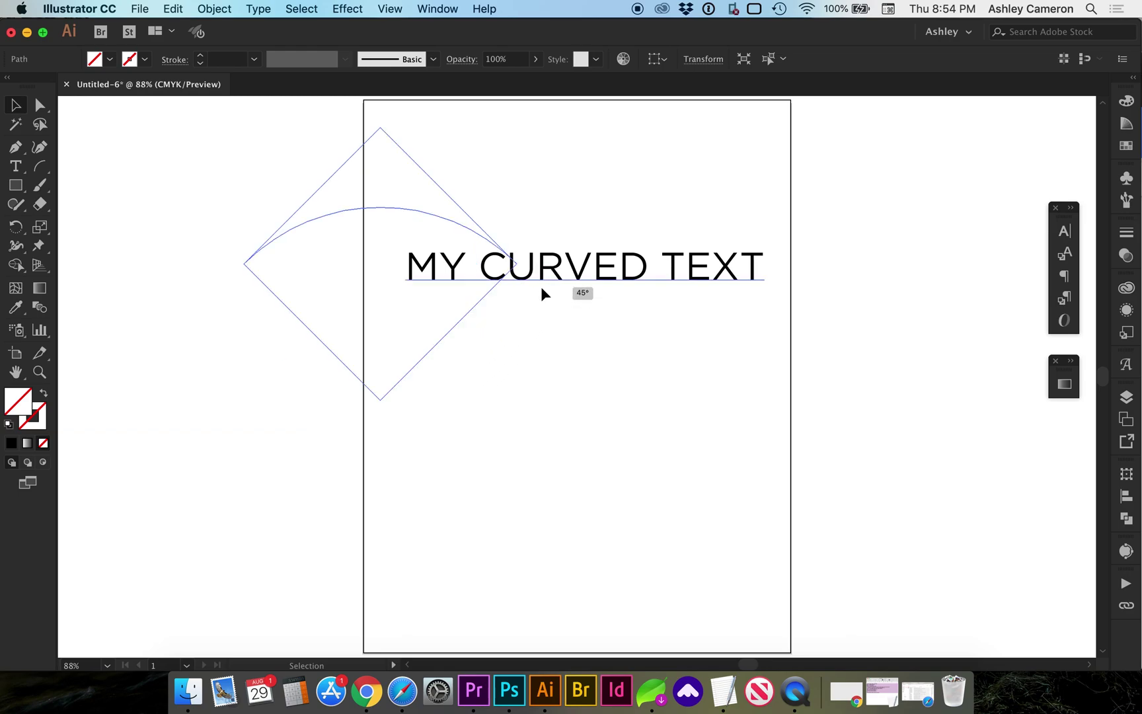
- Move the arc below the heading text and give it the default white fill and 1 pt black stroke
drag(416, 208, 601, 486)
click(601, 486)
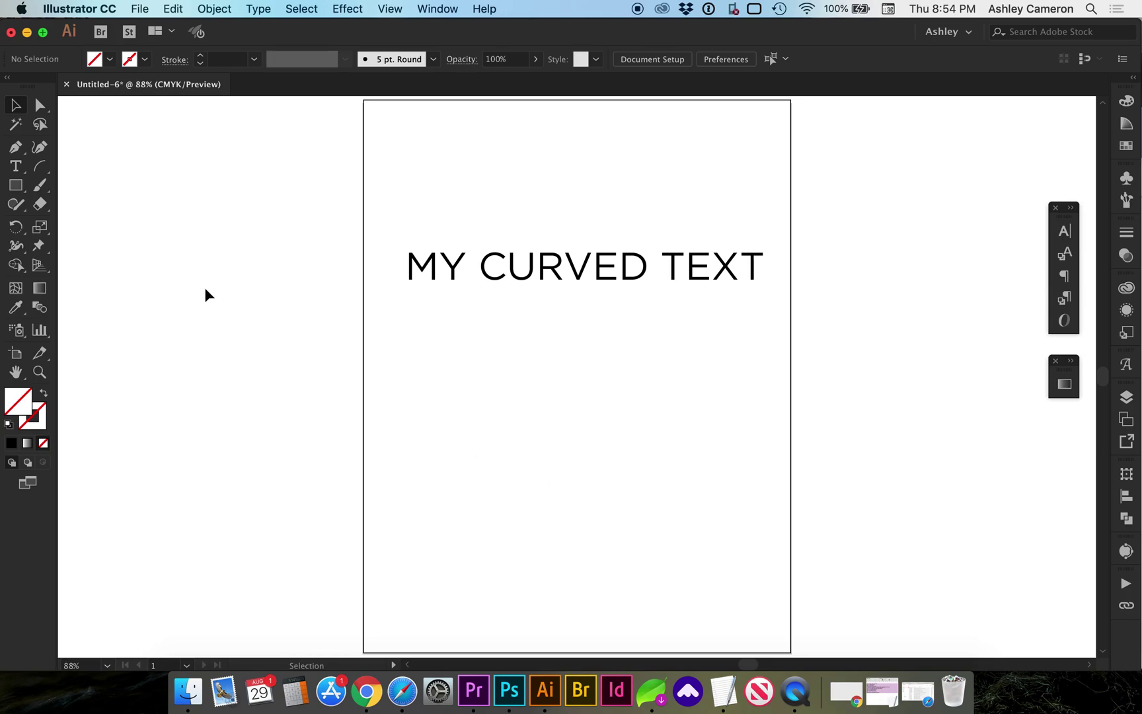
drag(383, 349, 570, 452)
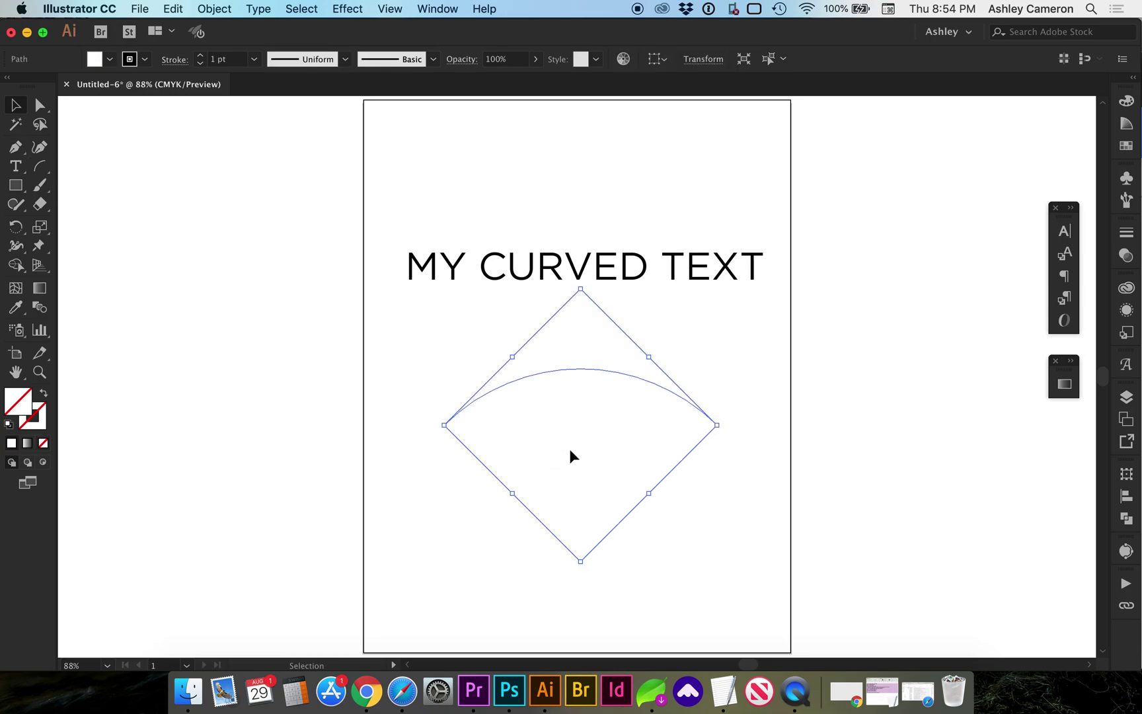
click(317, 374)
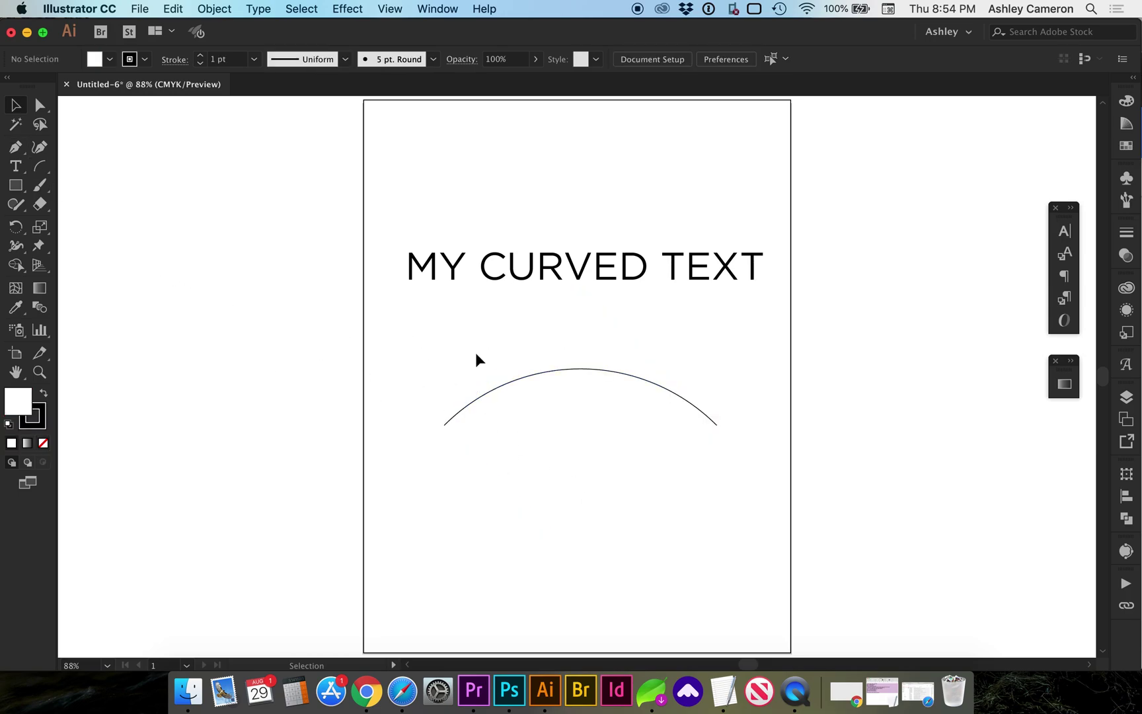
- Add center-aligned type reading "curved text" along the arc with the Type on a Path tool
drag(20, 177, 93, 202)
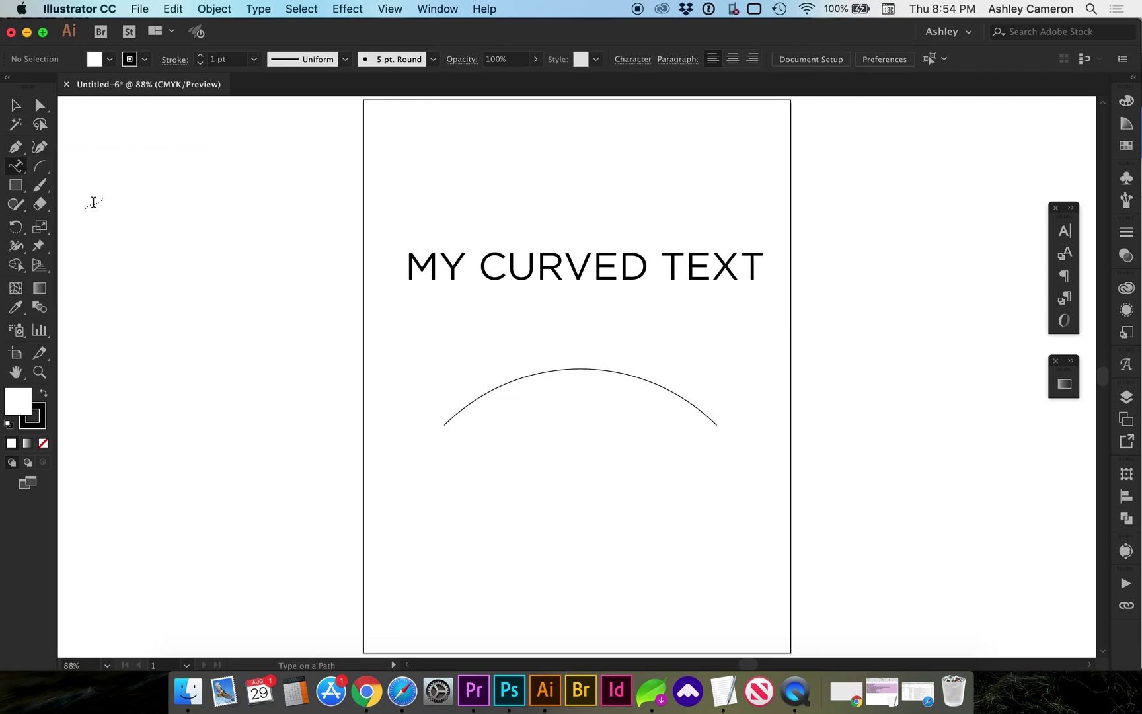
click(582, 367)
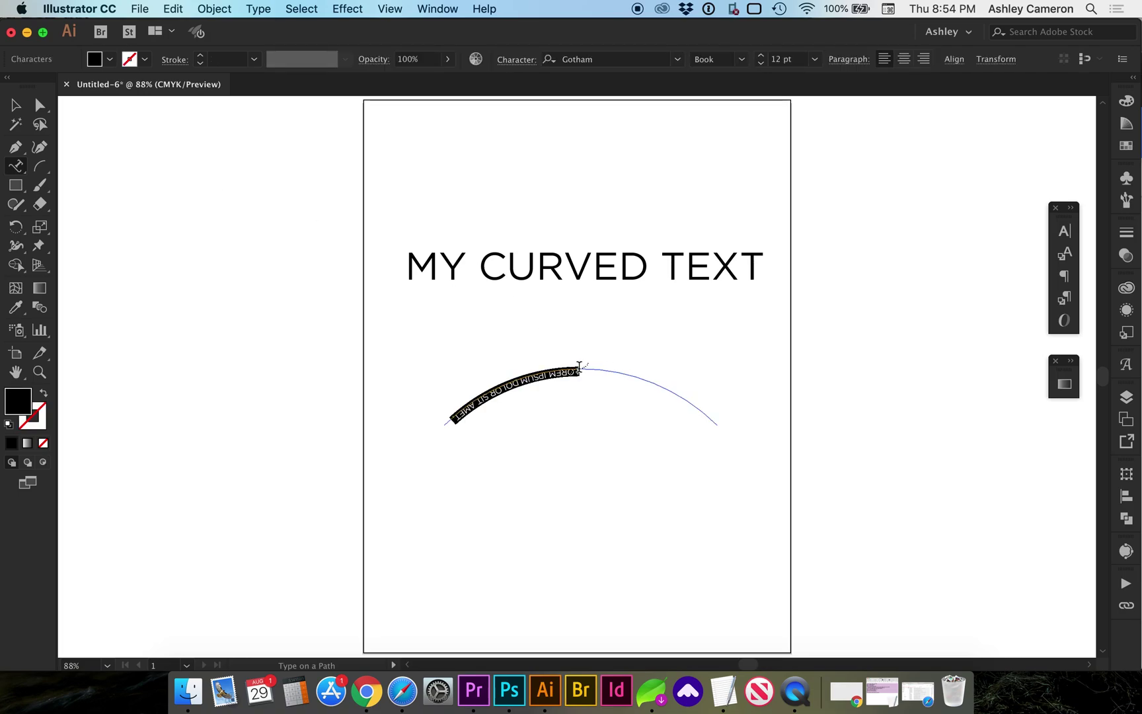
click(907, 59)
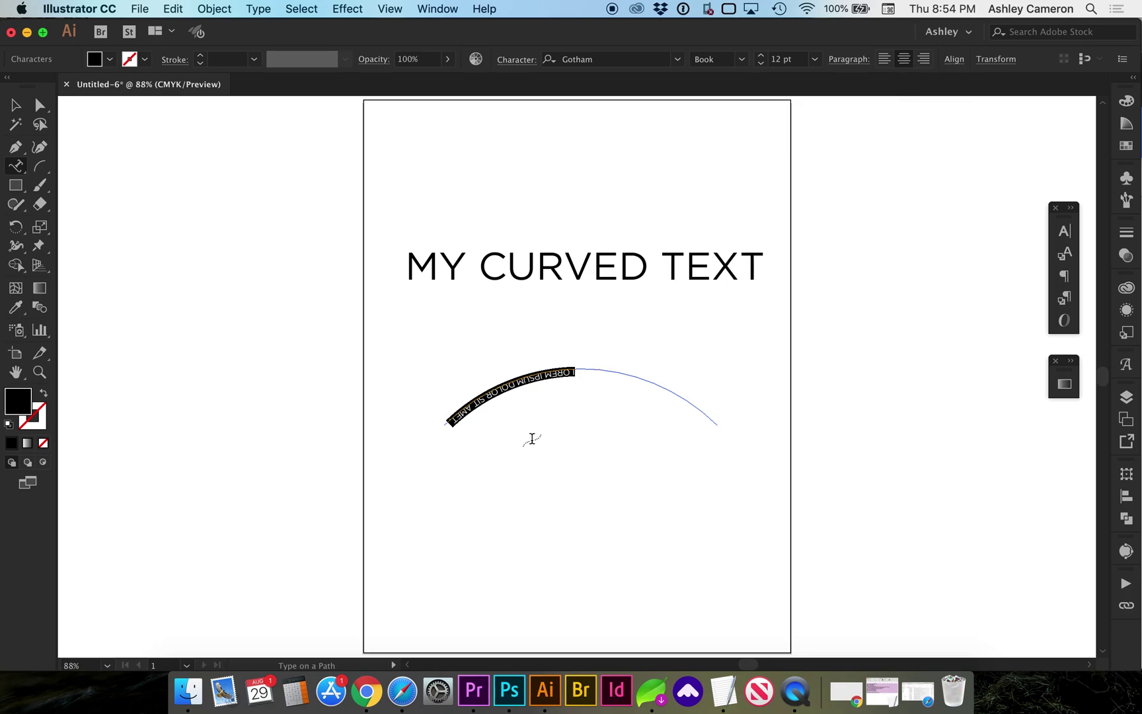
text(curved text)
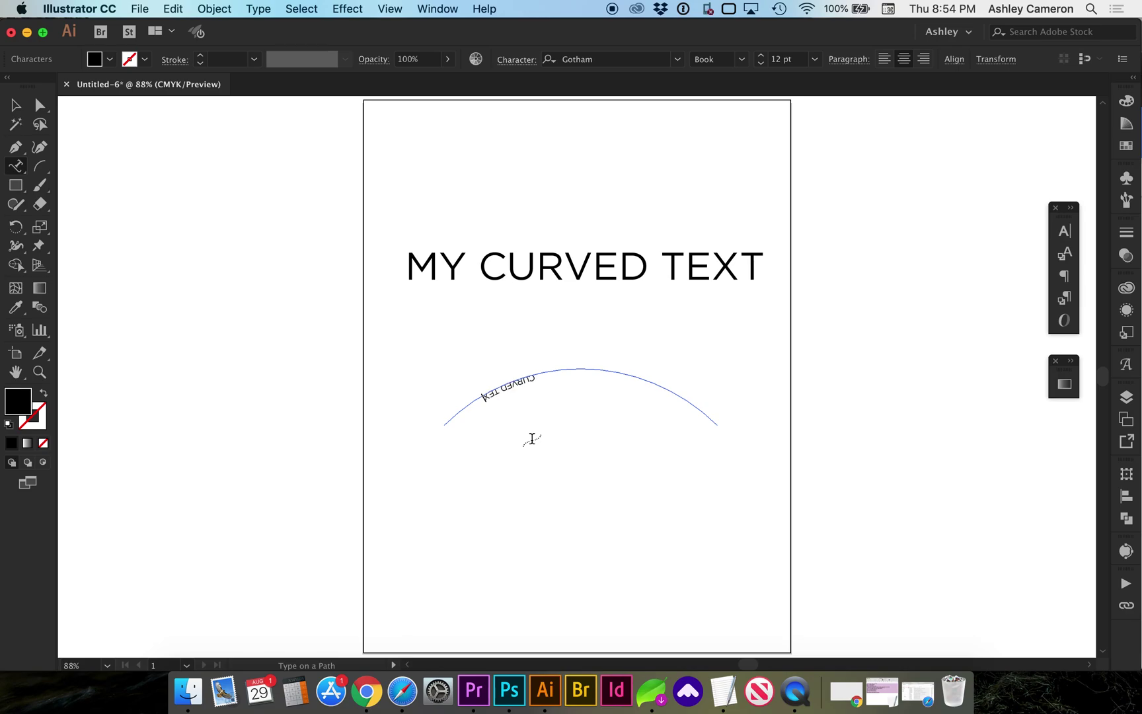
key(Escape)
key(v)
click(565, 471)
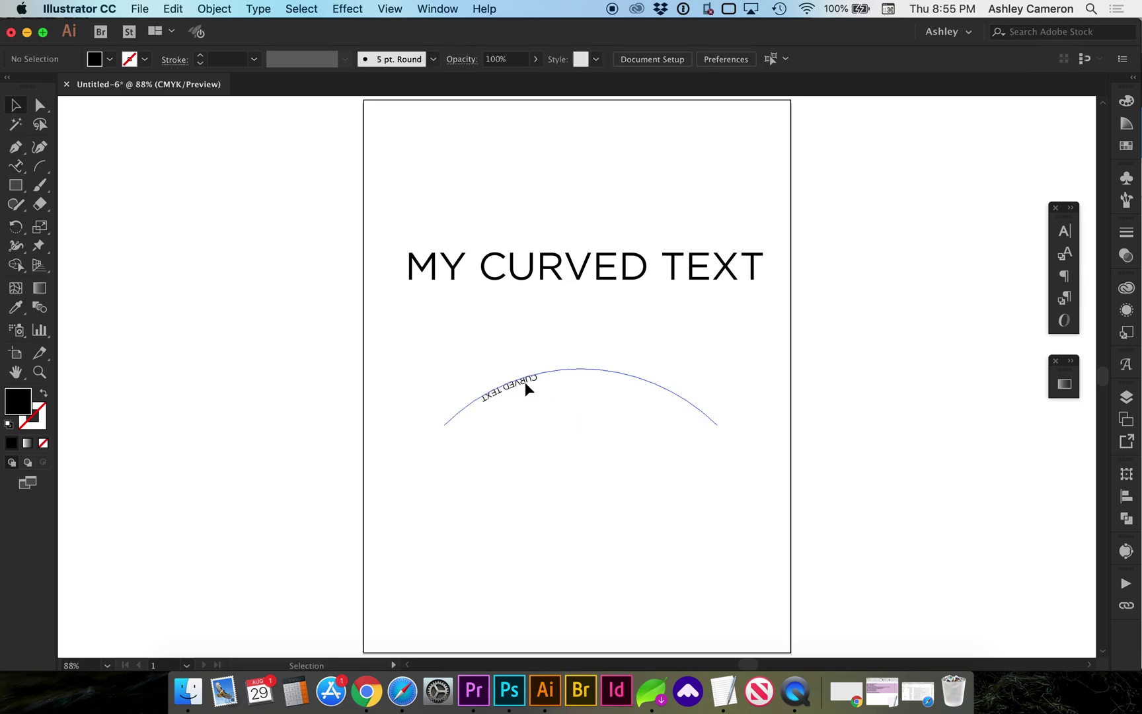
- Flip the arc's type to the other side of the path in the Type on a Path Options, with preview on
click(524, 382)
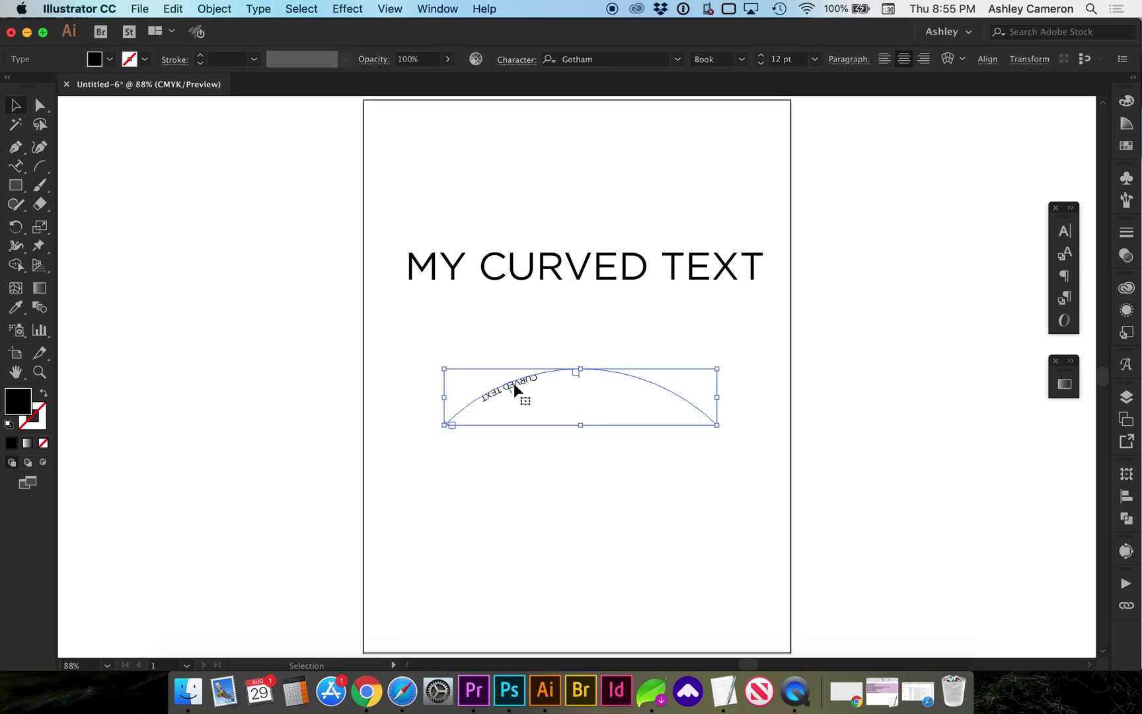
double_click(16, 166)
drag(202, 94, 460, 153)
click(492, 179)
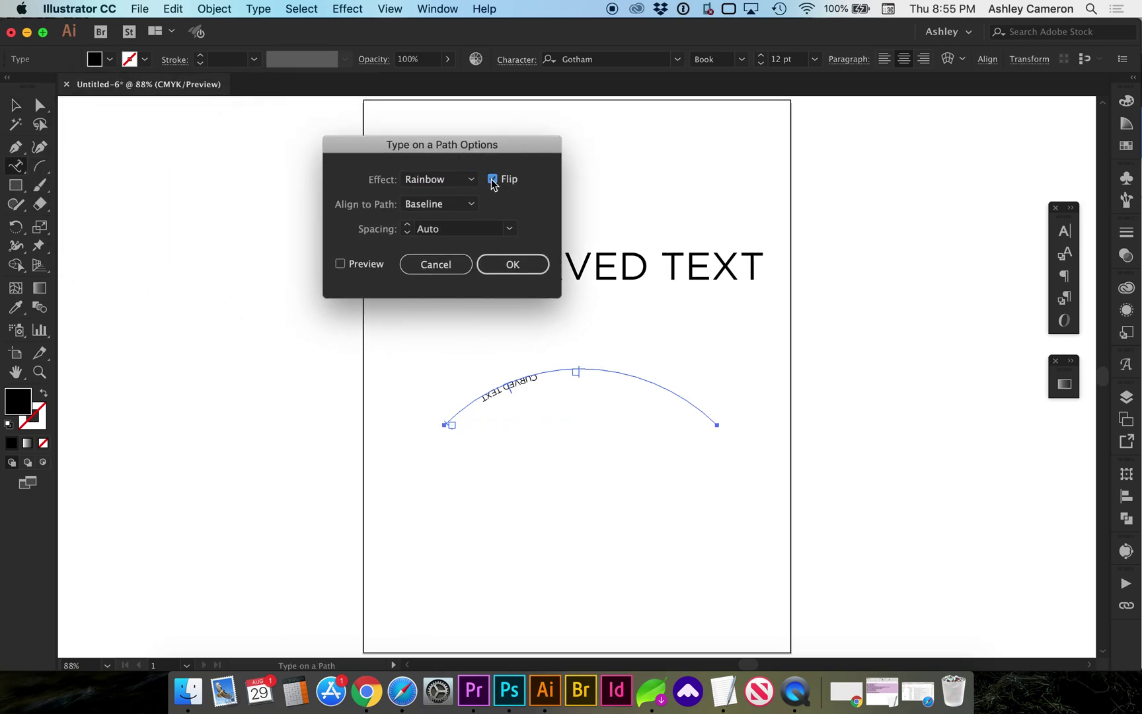
click(363, 263)
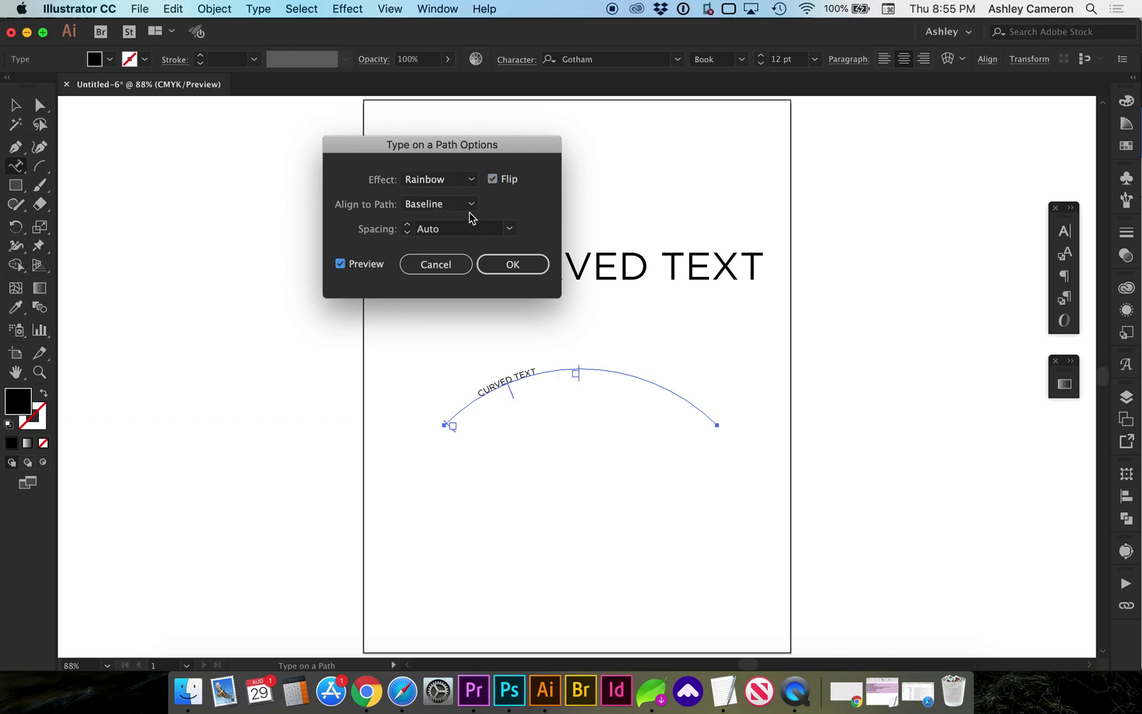
- Align the arc's type to the path by Center, trying Ascender first, and apply it with the Rainbow effect
click(451, 204)
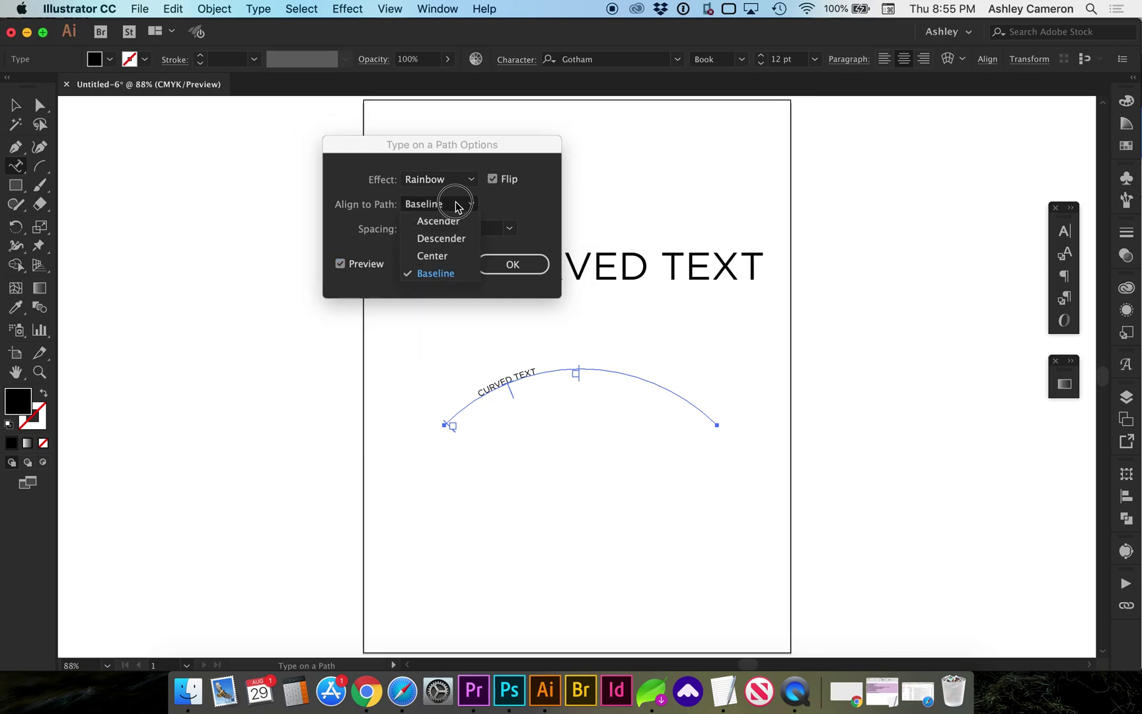
click(452, 223)
click(448, 210)
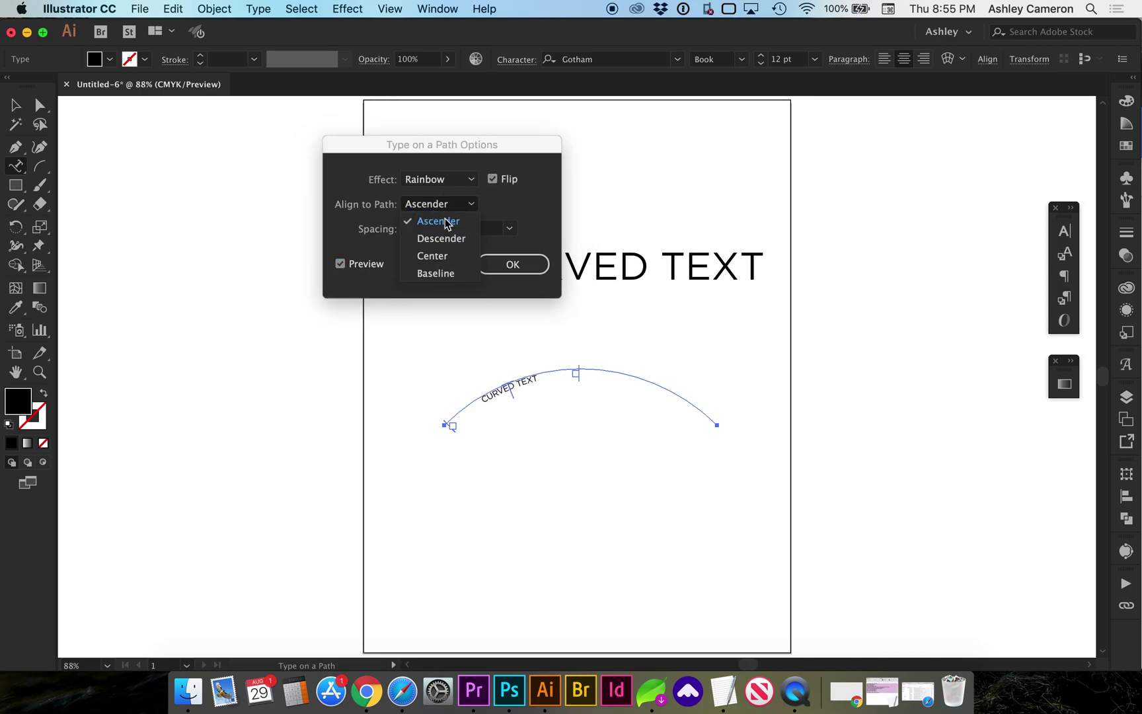
click(438, 255)
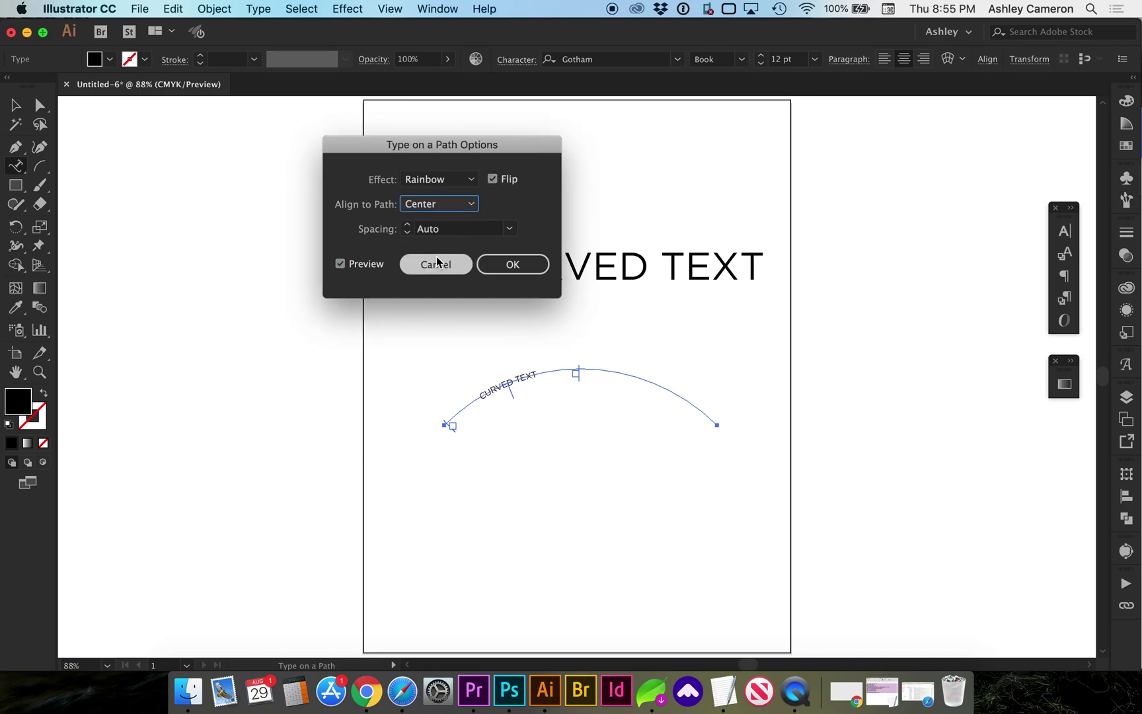
click(438, 181)
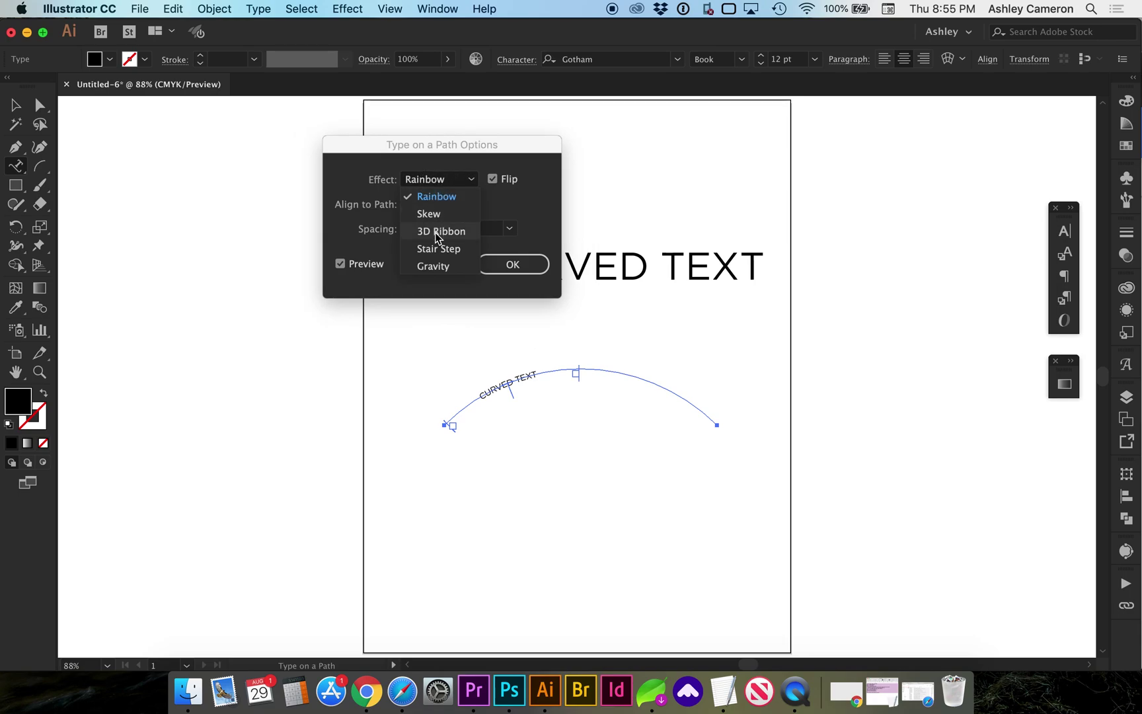
click(430, 180)
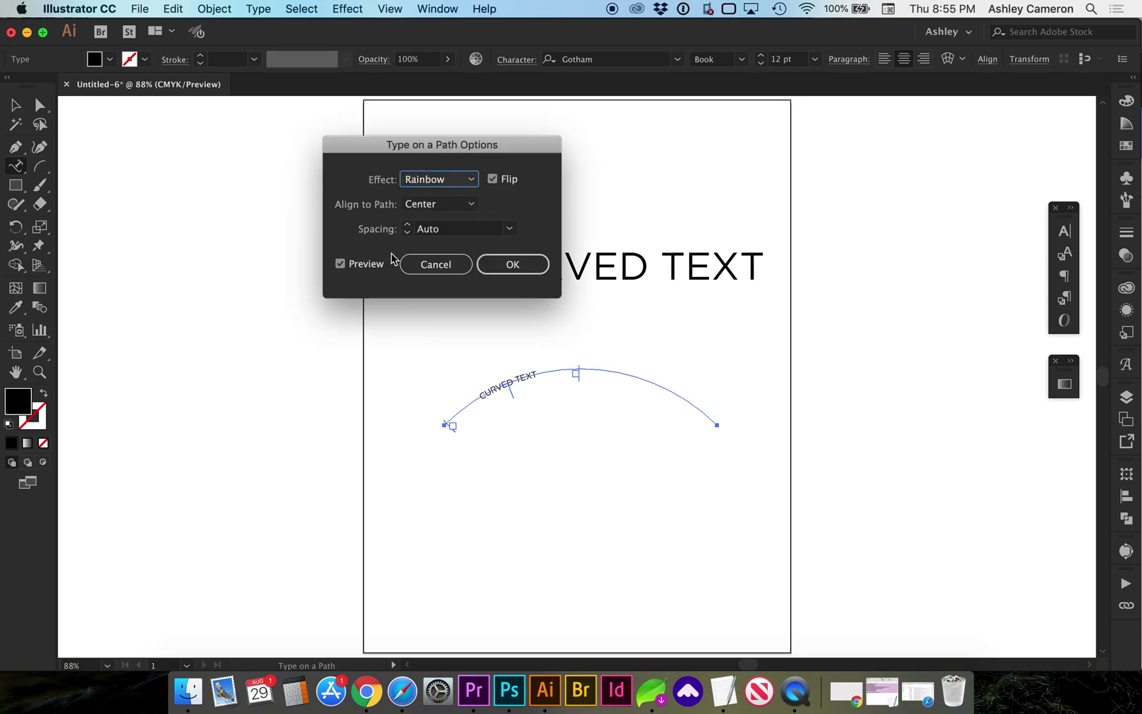
click(531, 264)
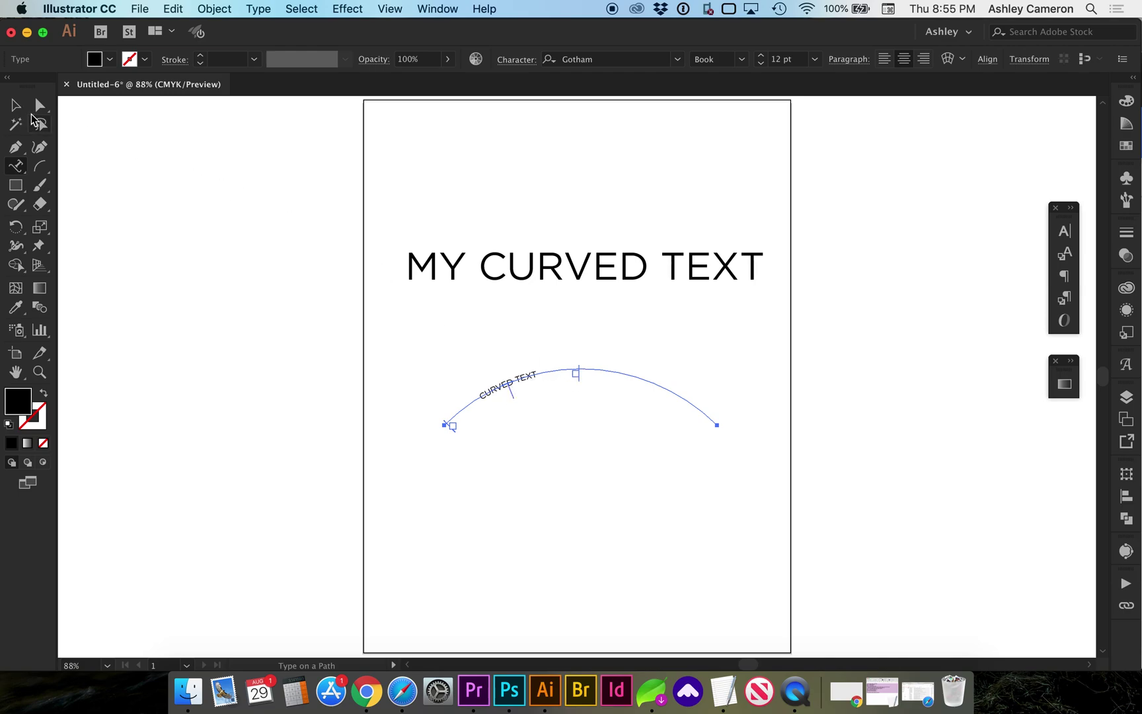
- Slide the type along the arc so it is centered at the arc's peak
click(17, 106)
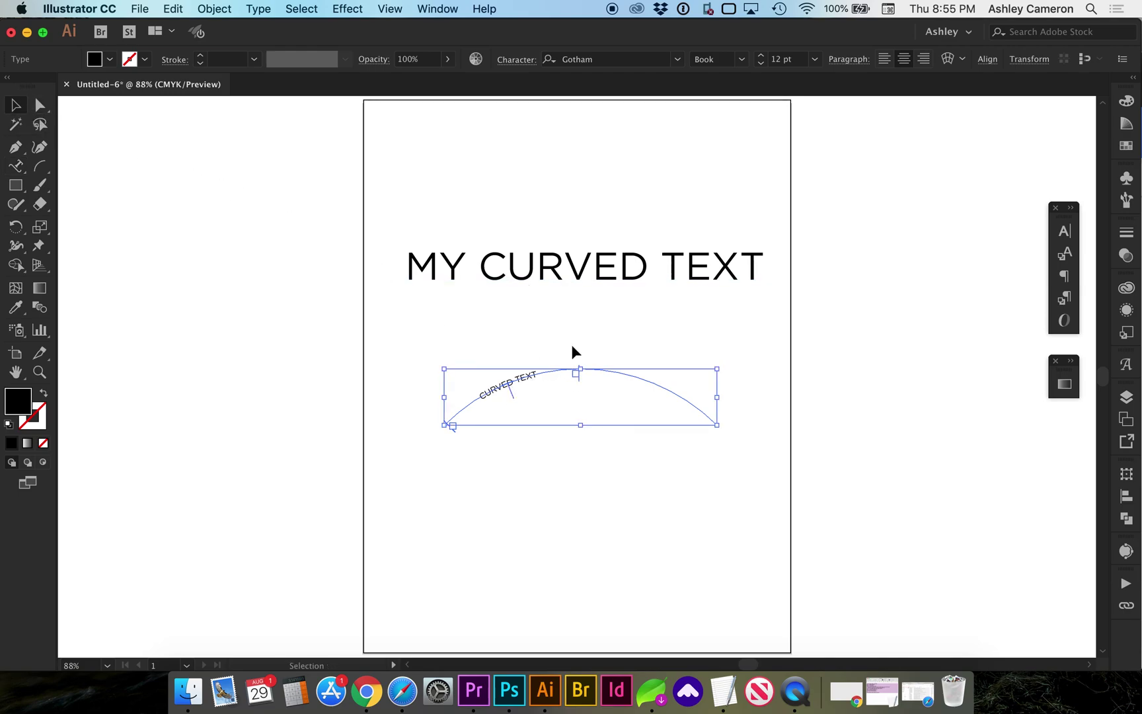
key(z)
drag(413, 324, 770, 489)
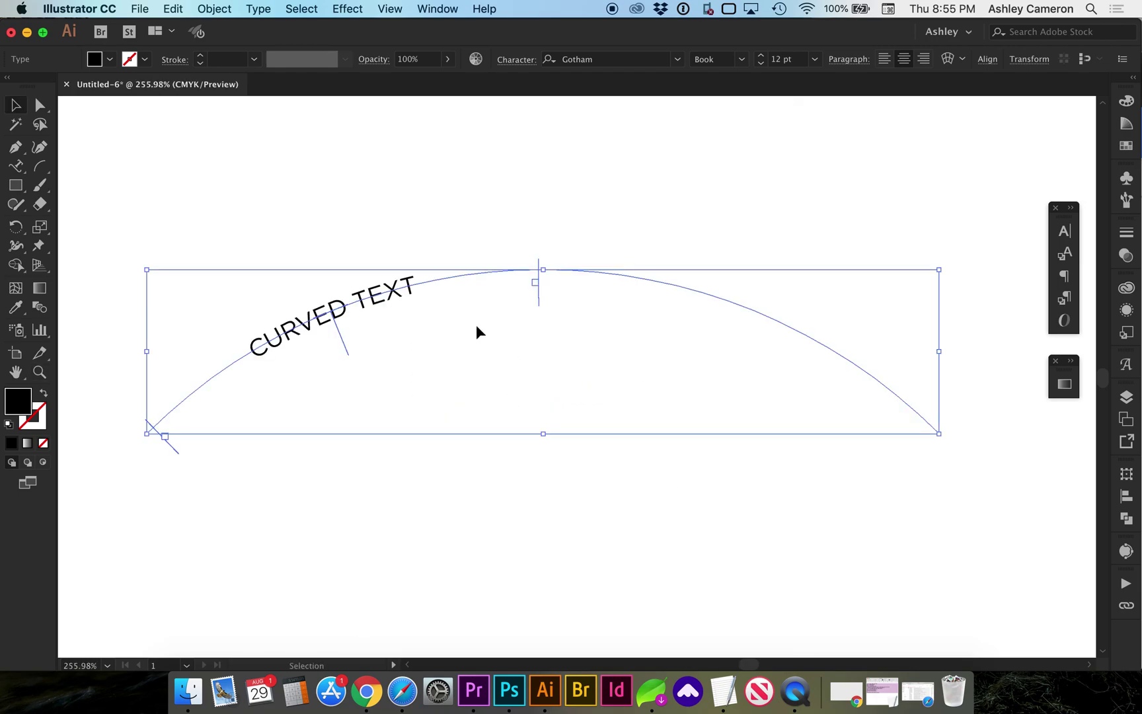
drag(344, 342, 542, 295)
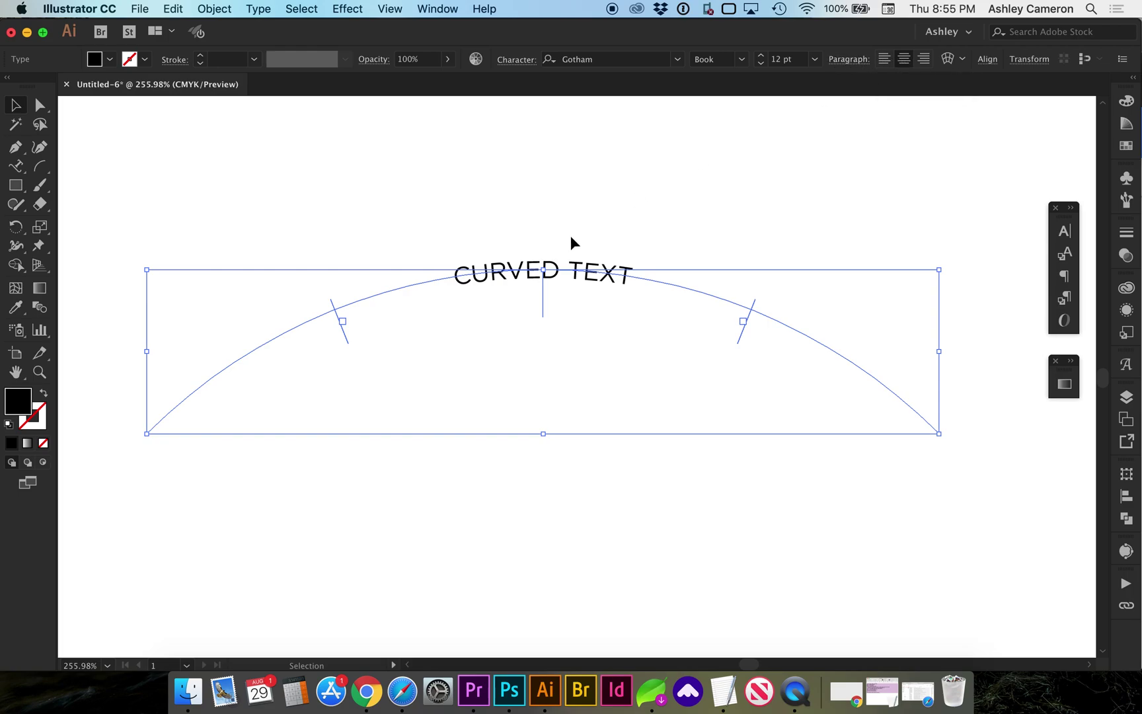
- Widen the tracking of the arc's text by four increments, set its size to 17 pt and deselect it
triple_click(570, 278)
key(alt+Right)
key(alt+Right)
key(alt+Right)
key(alt+Right)
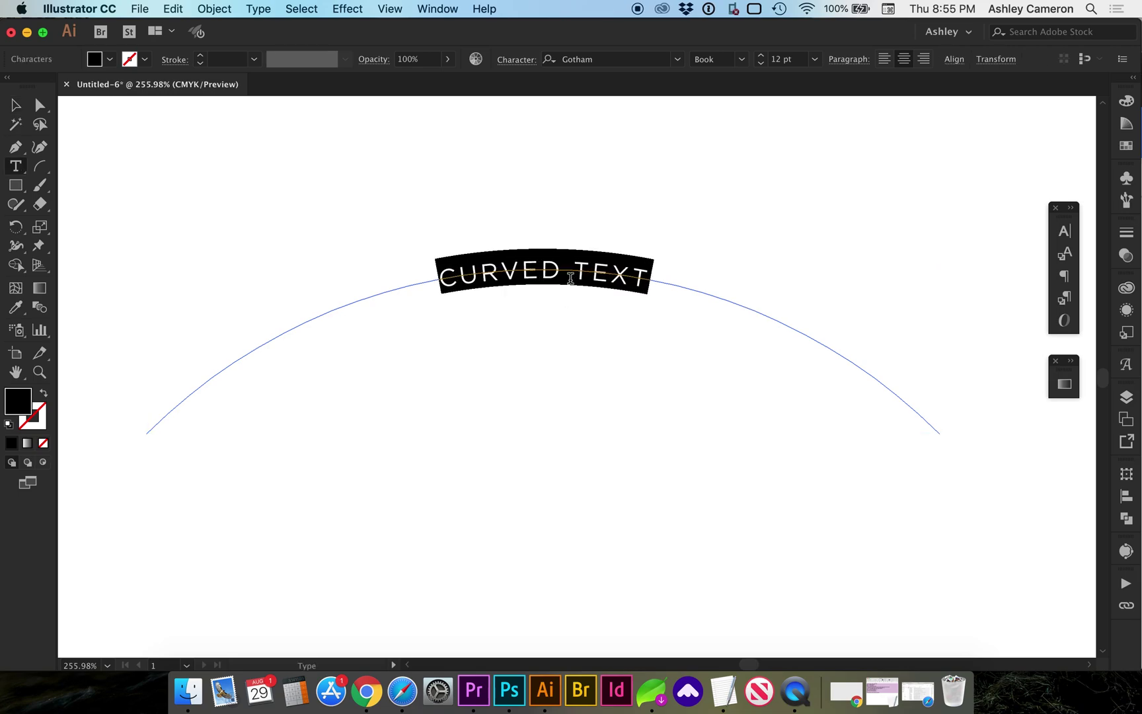
click(761, 56)
click(761, 57)
click(761, 56)
super+click(699, 184)
key(v)
key(super+0)
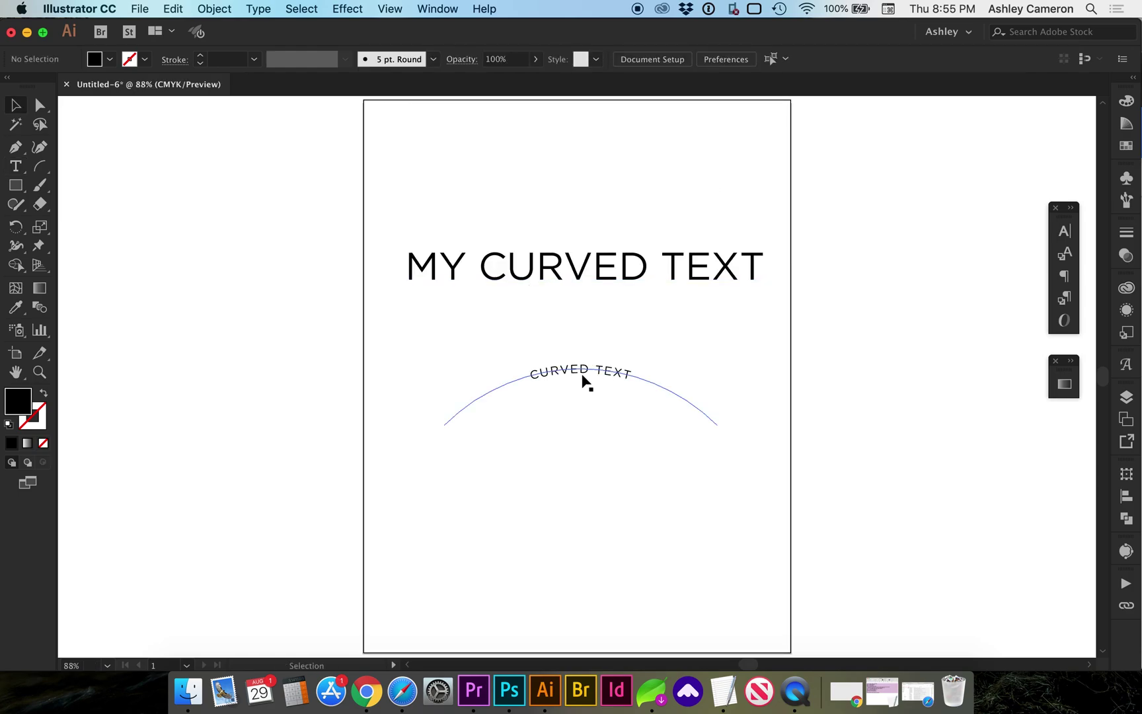
- Draw a circle about 3.69 in in diameter below the arc text with the Ellipse tool
click(584, 378)
key(l)
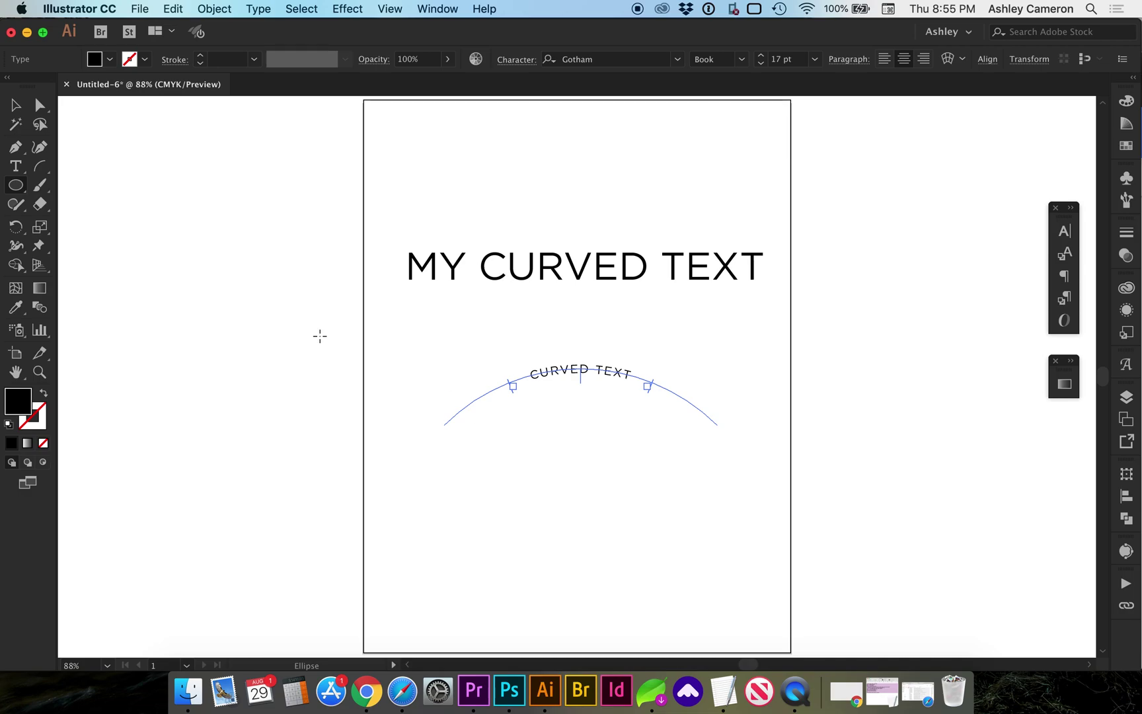
drag(505, 435, 693, 584)
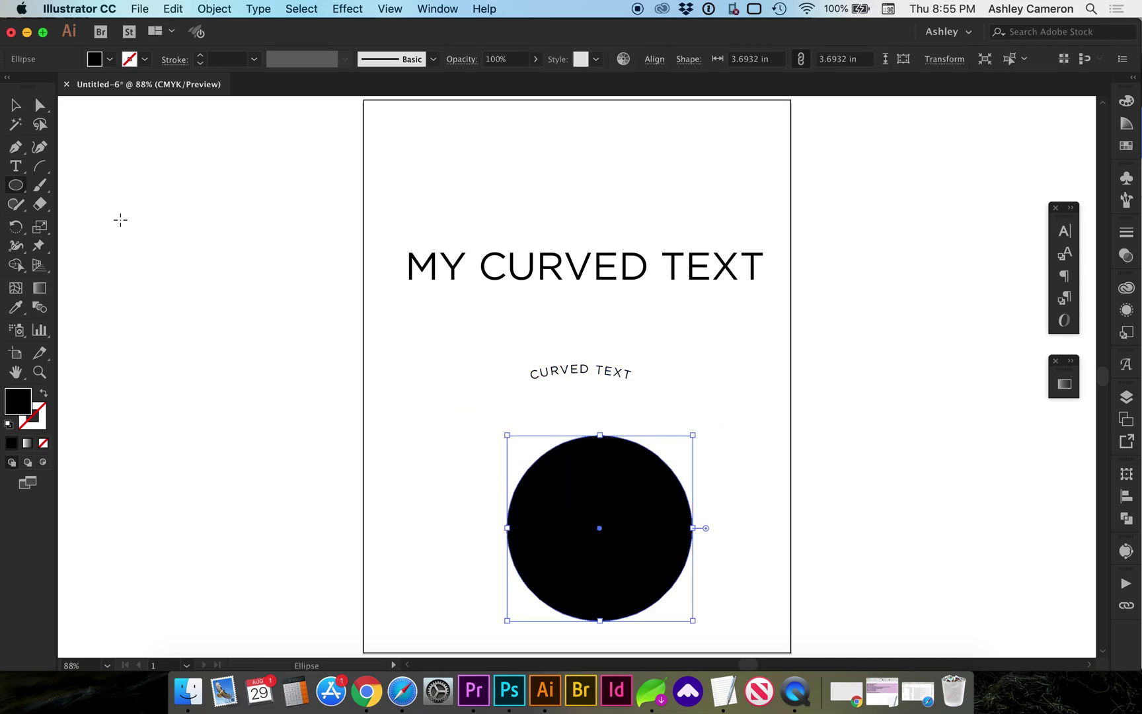
- Add type reading "CURVED" around the circle with the Type on a Path tool, starting from its lowest anchor point
drag(16, 170, 85, 209)
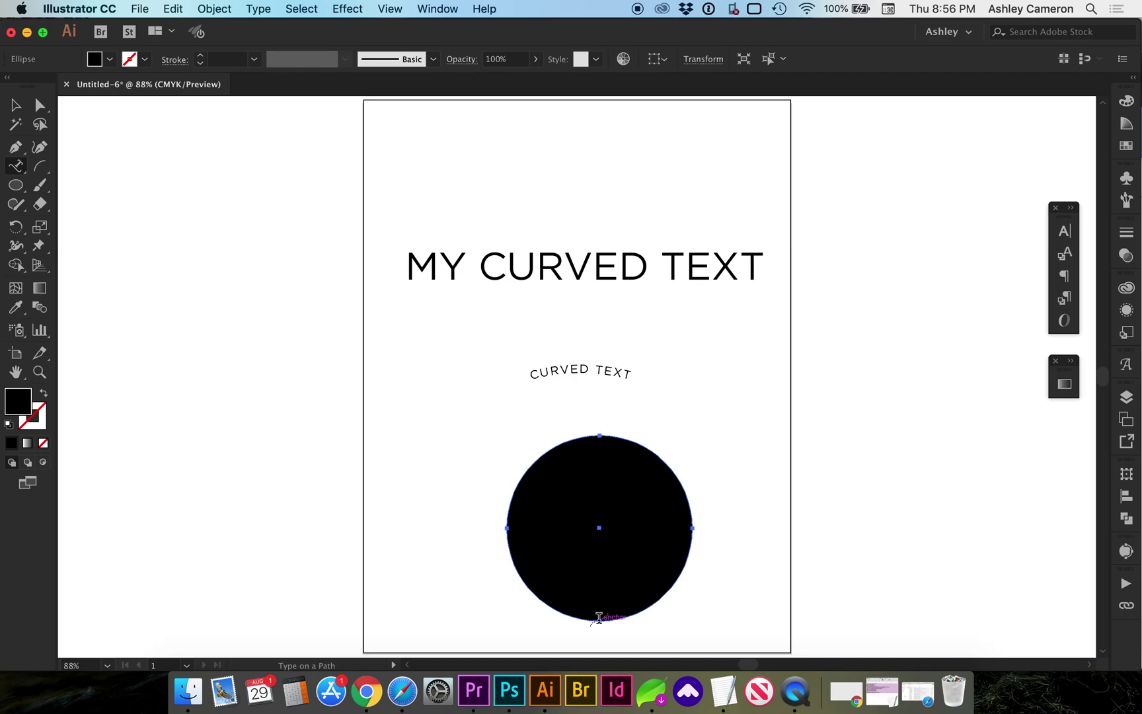
click(598, 618)
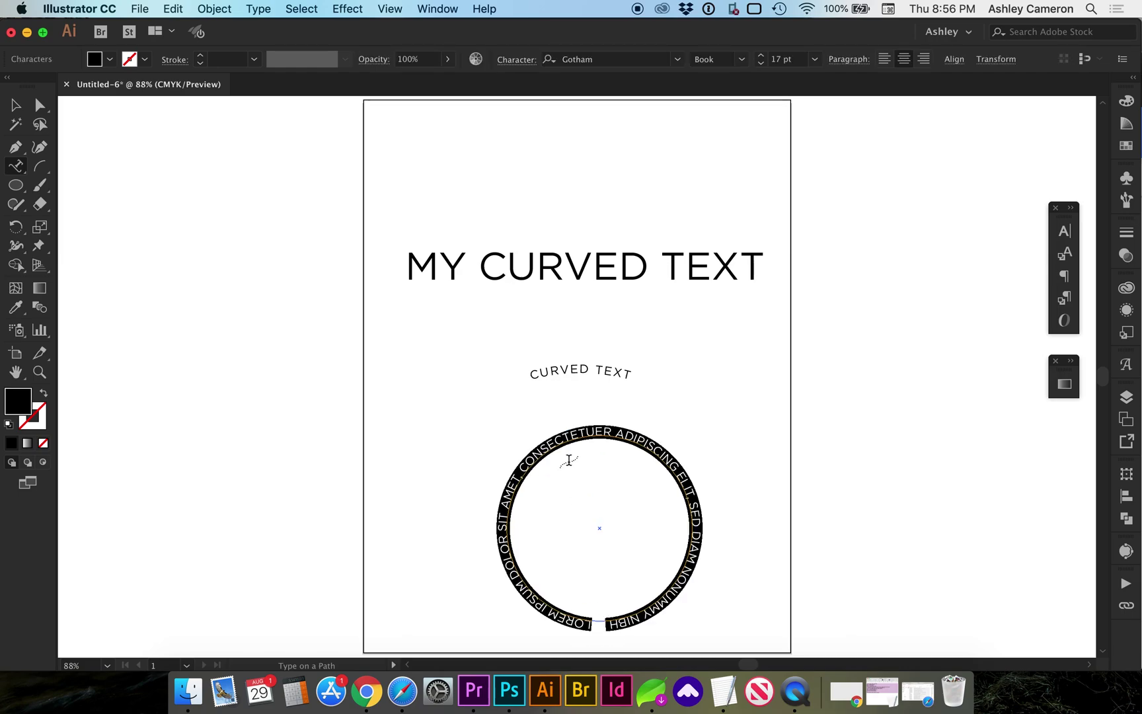
text(CURVED)
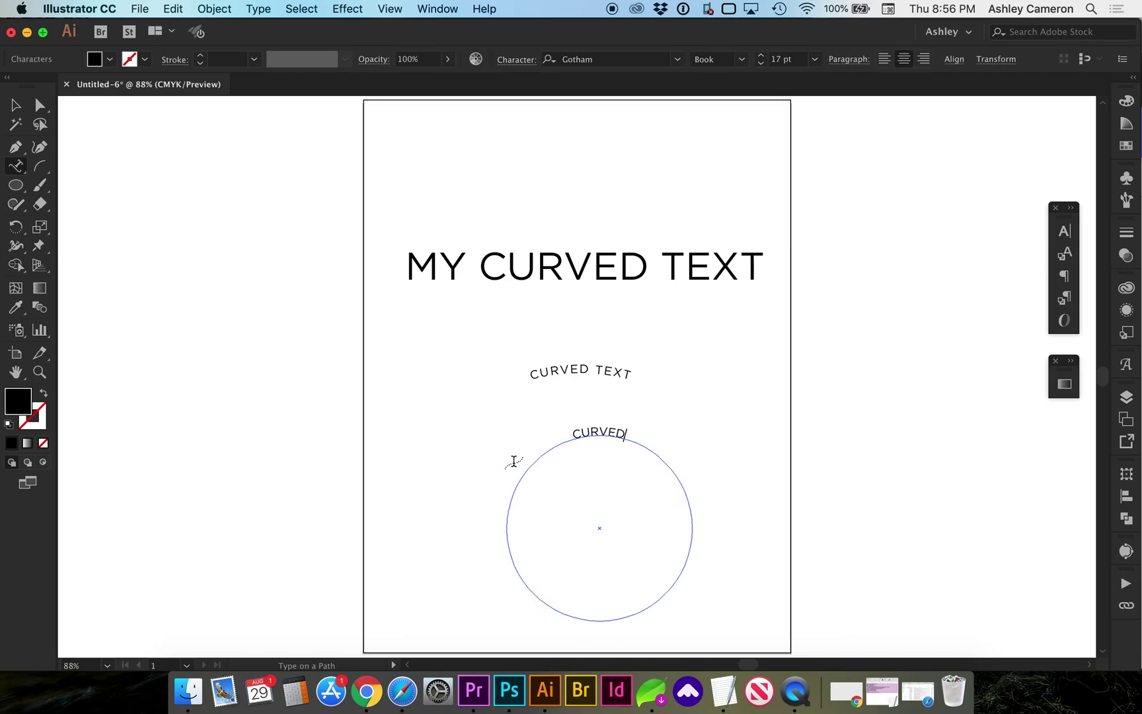
key(Escape)
- Align the circle's type to the path by Center, keeping the Rainbow effect without Flip
click(611, 435)
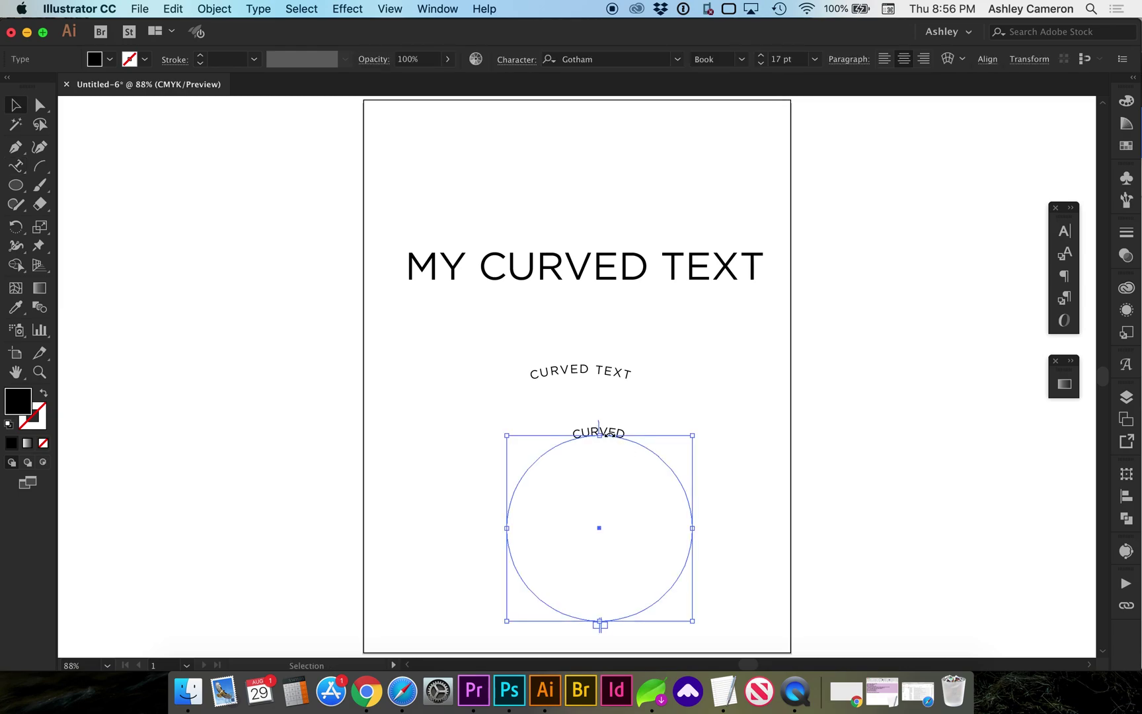
double_click(19, 169)
click(457, 186)
click(457, 186)
click(354, 267)
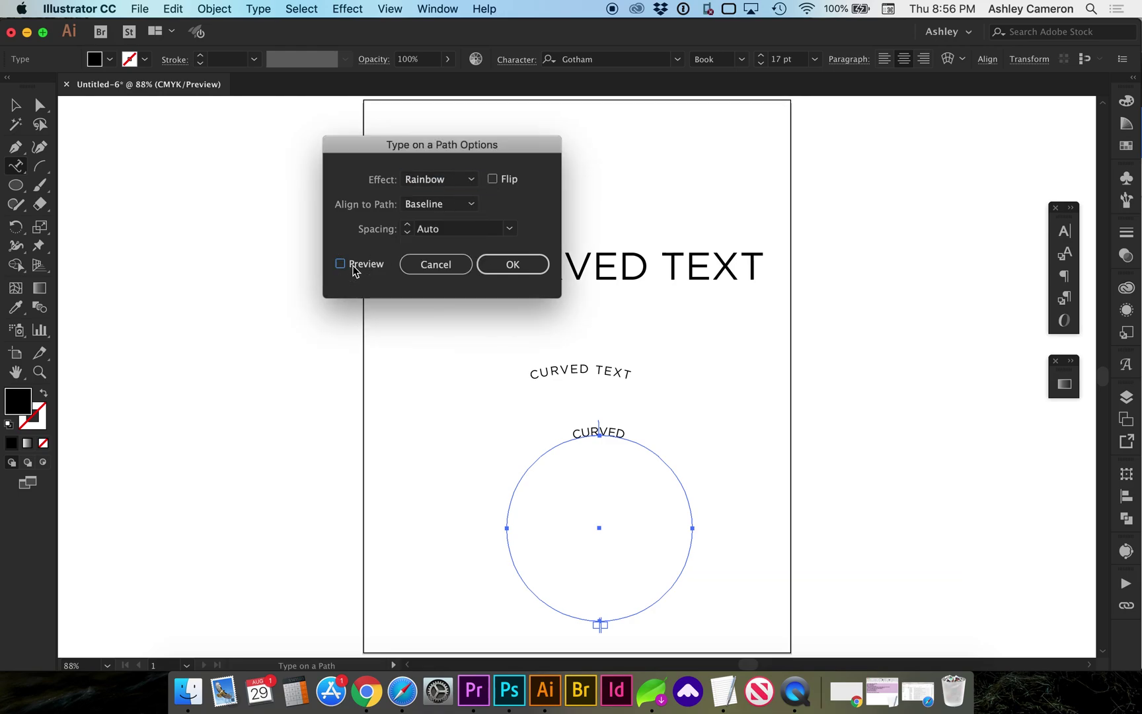
click(438, 203)
click(442, 256)
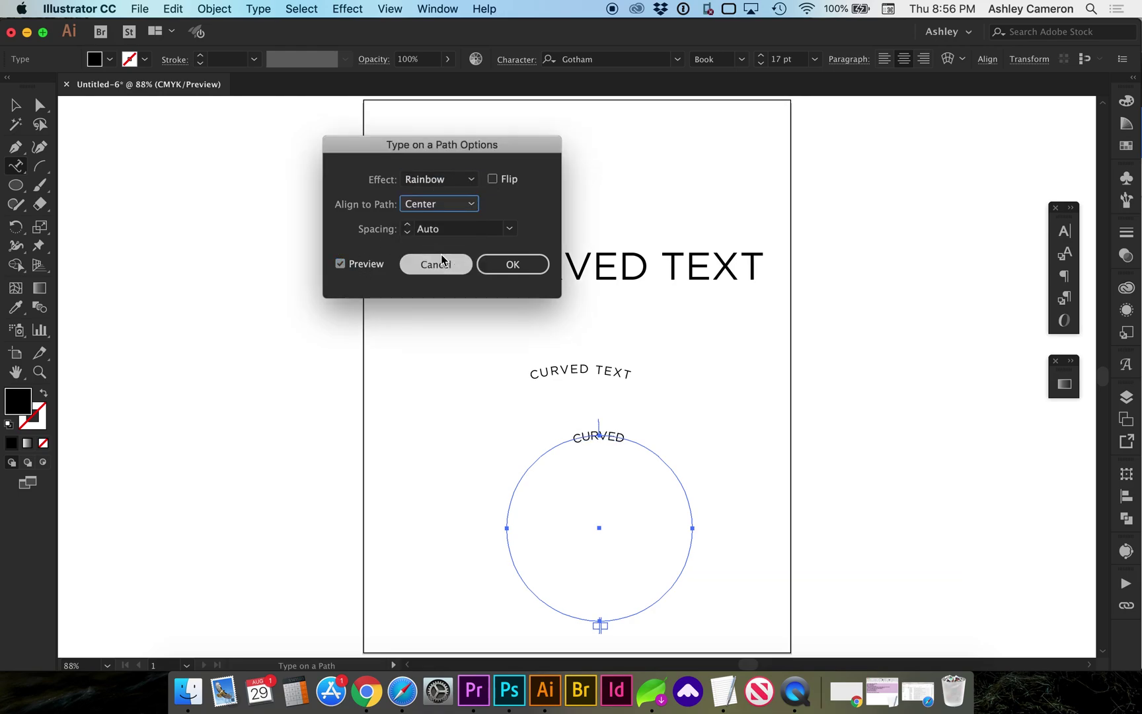
click(522, 264)
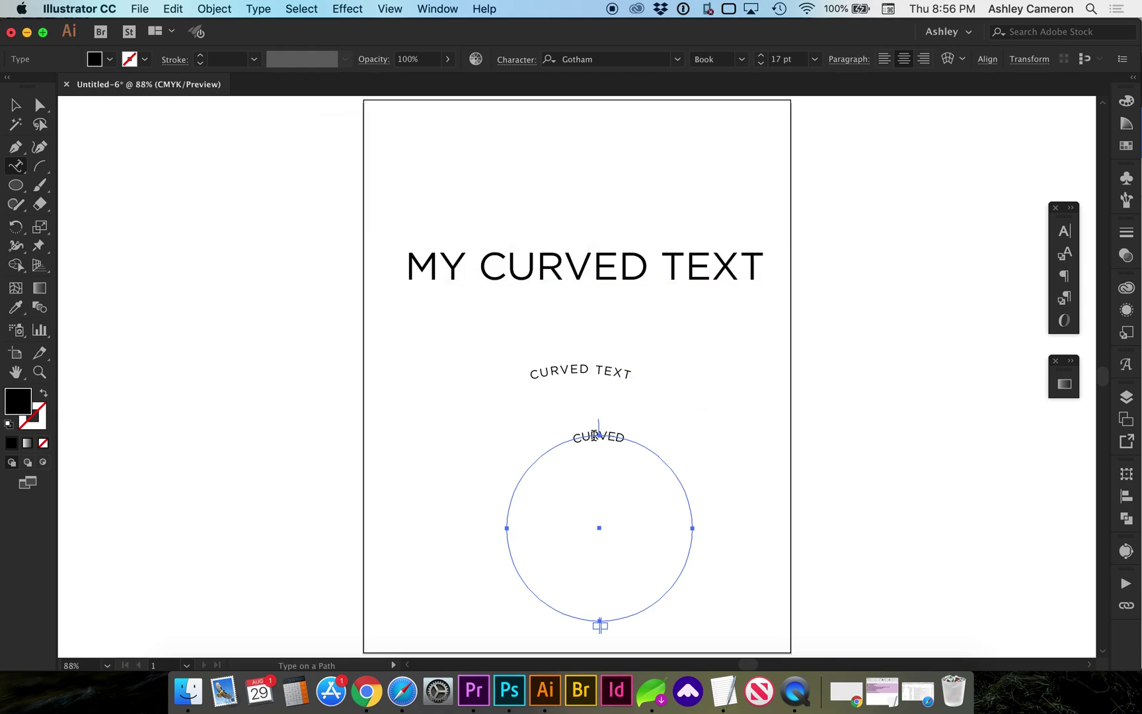
- Move the circle's type slightly up and to the left, closer to the arc text, and deselect it
key(Escape)
drag(587, 435, 553, 424)
click(703, 421)
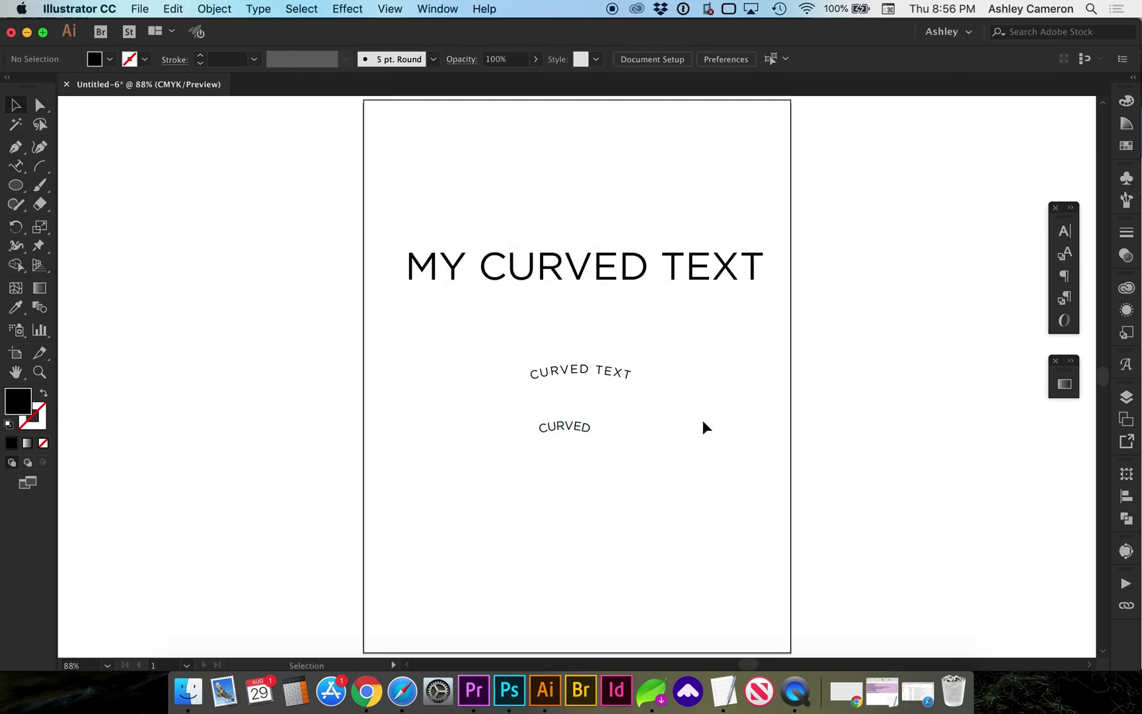